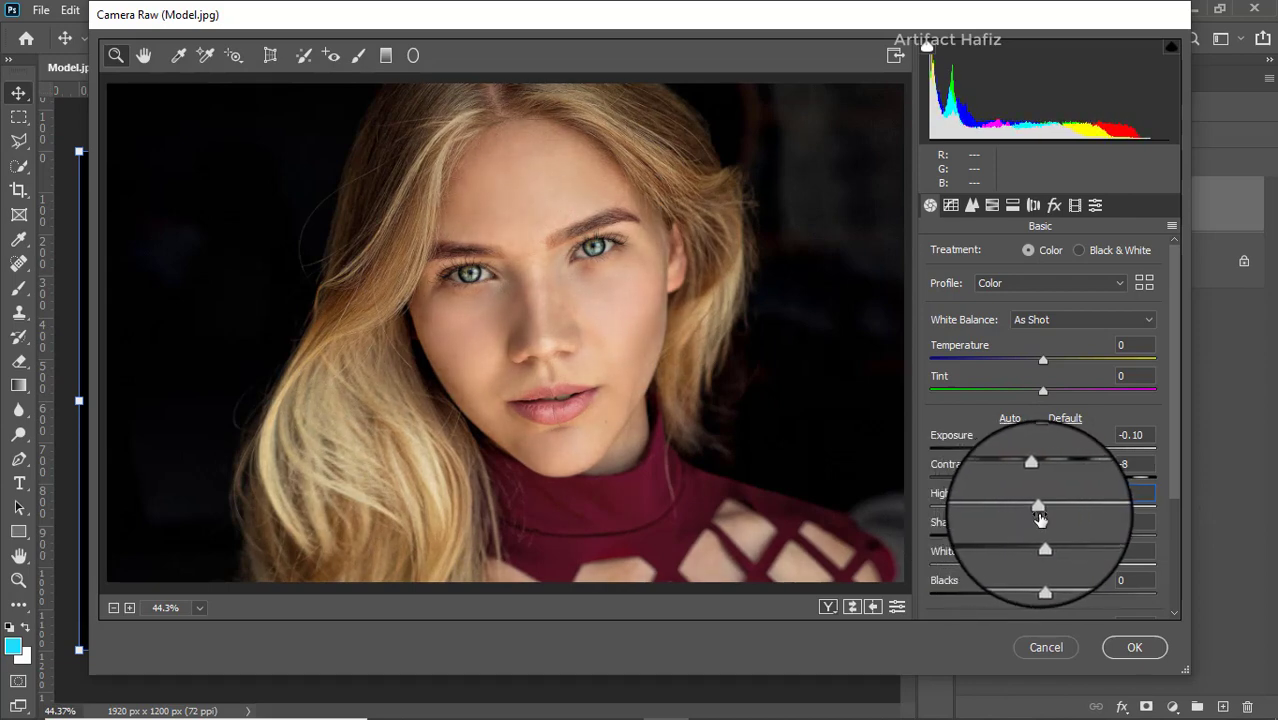
# - Set the basic adjustments to Shadows +13, Whites +7, Blacks +8, Texture -6, Clarity +9 and Dehaze -4
pyautogui.moveTo(1043, 536); pyautogui.dragTo(1044, 566)
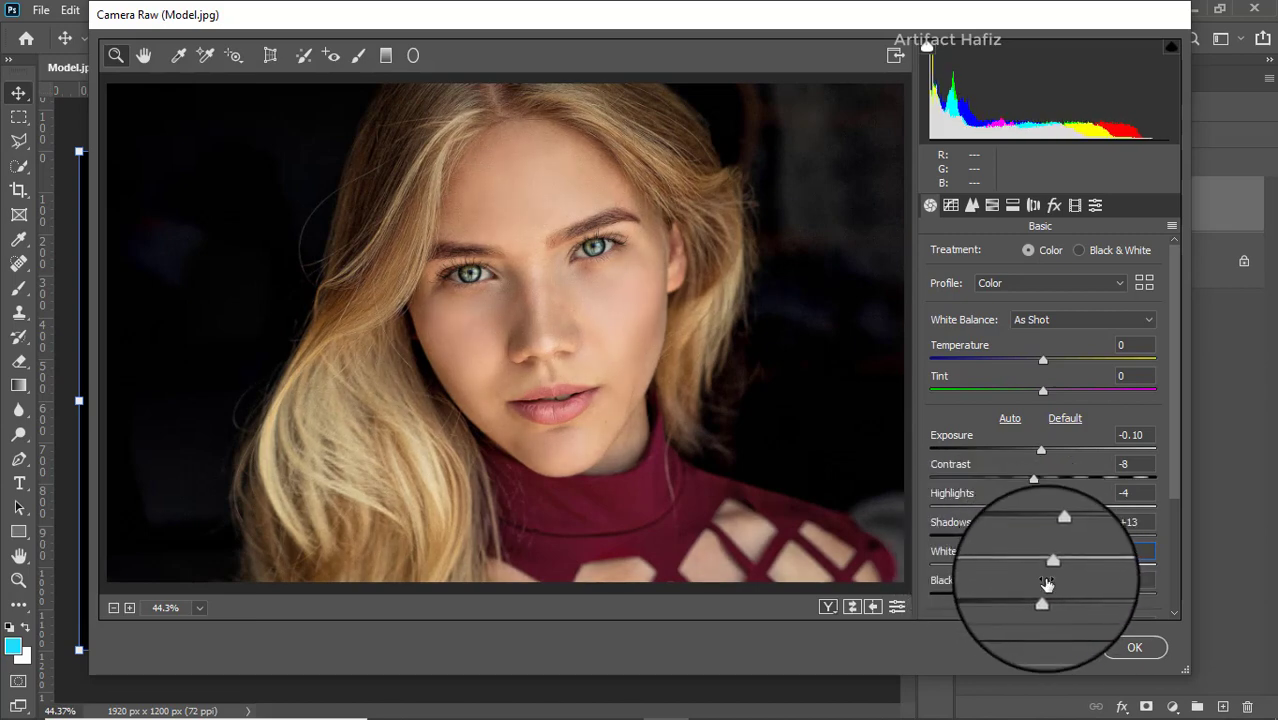
pyautogui.moveTo(1043, 595)
pyautogui.mouseDown()
pyautogui.moveTo(1086, 598)
pyautogui.moveTo(1005, 596)
pyautogui.moveTo(1049, 598)
pyautogui.mouseUp()
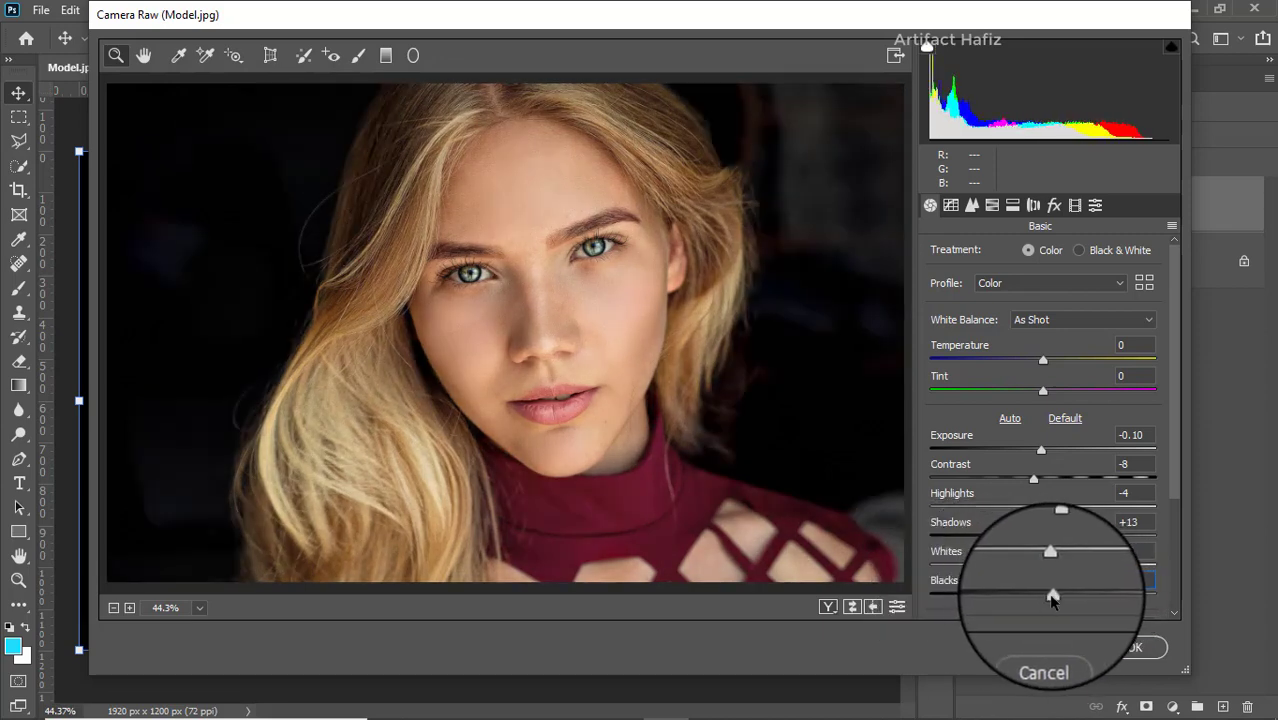
pyautogui.scroll(-4, 1007, 535)
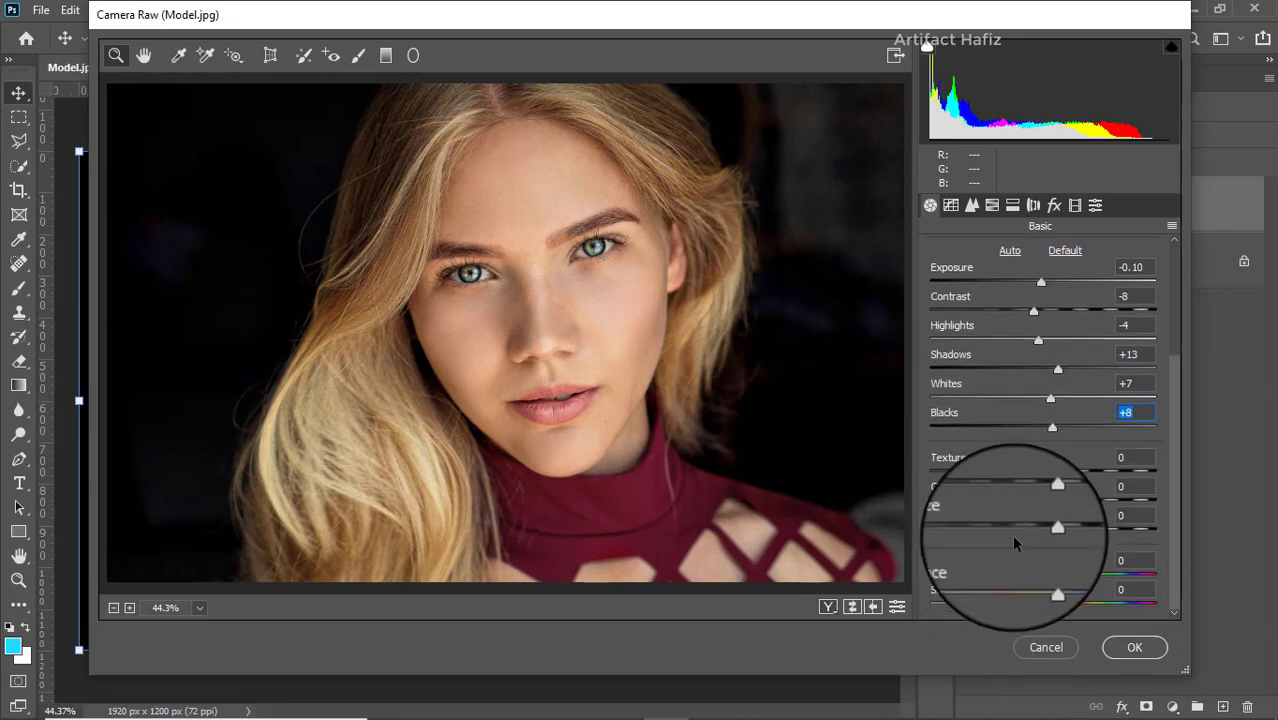
pyautogui.moveTo(1043, 473); pyautogui.dragTo(1031, 531)
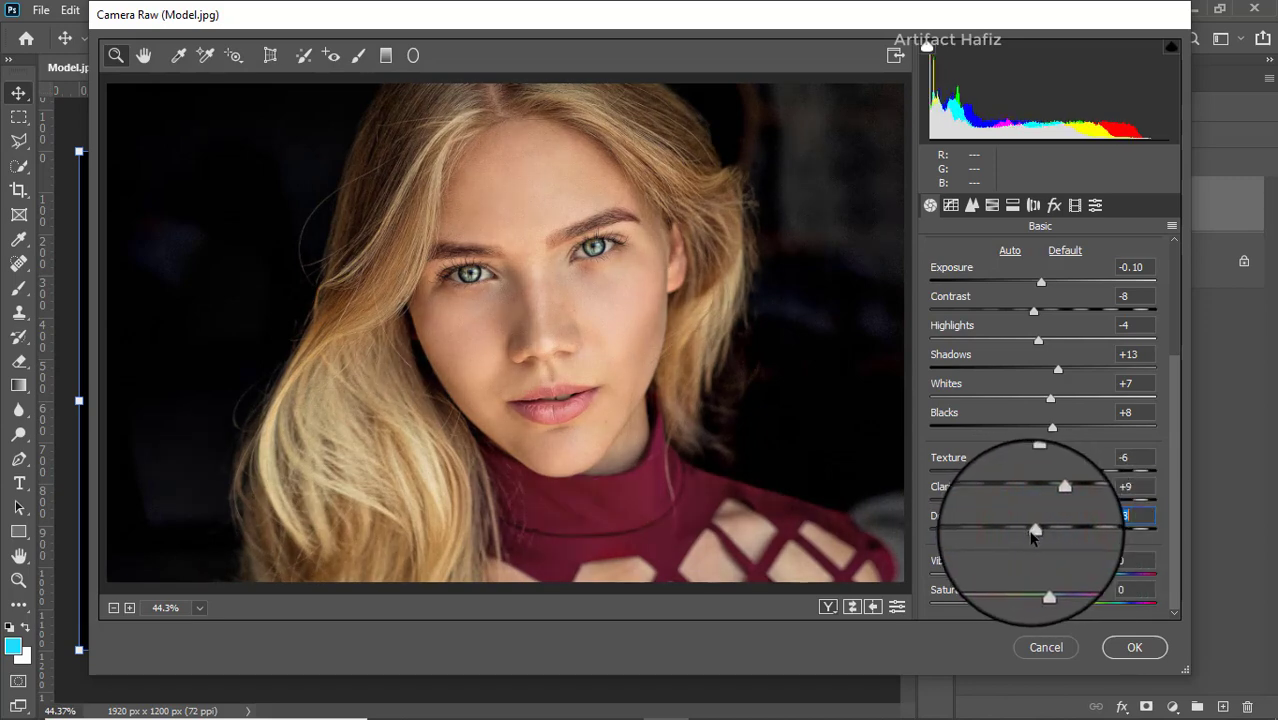
# - Shape the RGB point tone curve with a shadow point at input 66, output 63 and a highlight point at input 193, output 199
pyautogui.click(950, 205)
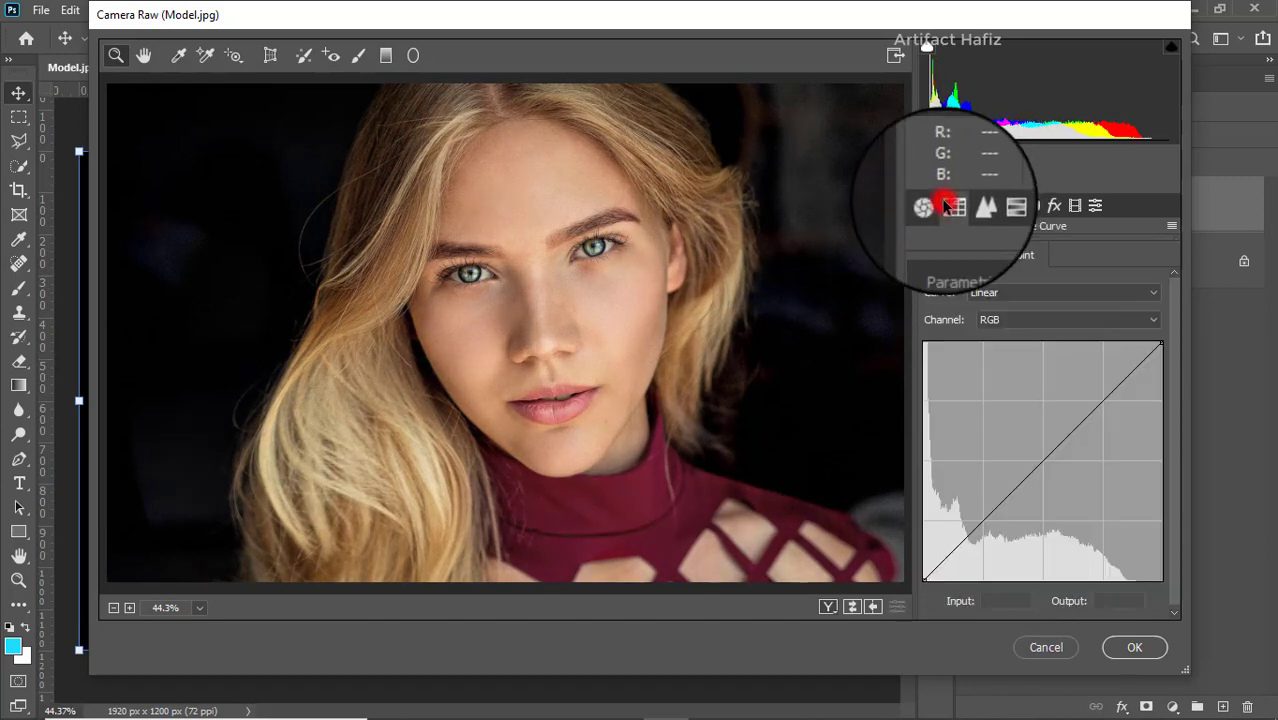
pyautogui.click(983, 519)
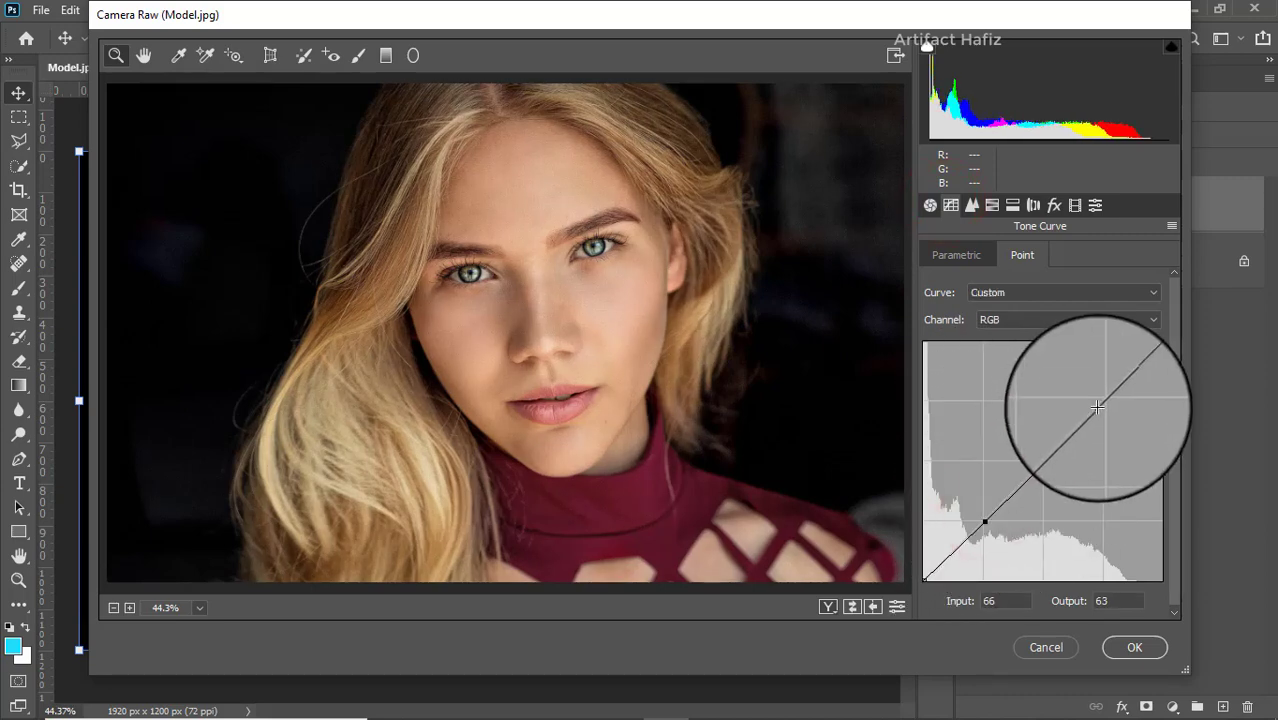
pyautogui.moveTo(1096, 405); pyautogui.dragTo(1103, 394)
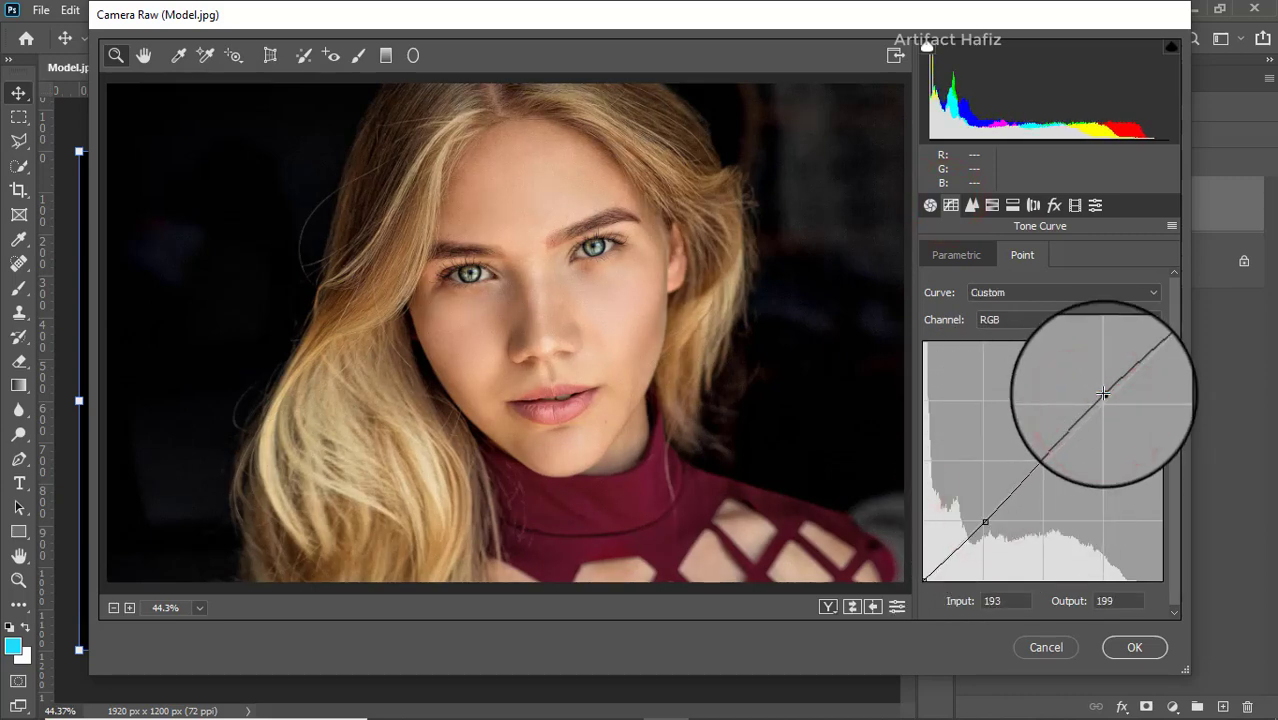
# - Set the sharpening Amount to 14 and the Luminance noise reduction to 8
pyautogui.click(971, 205)
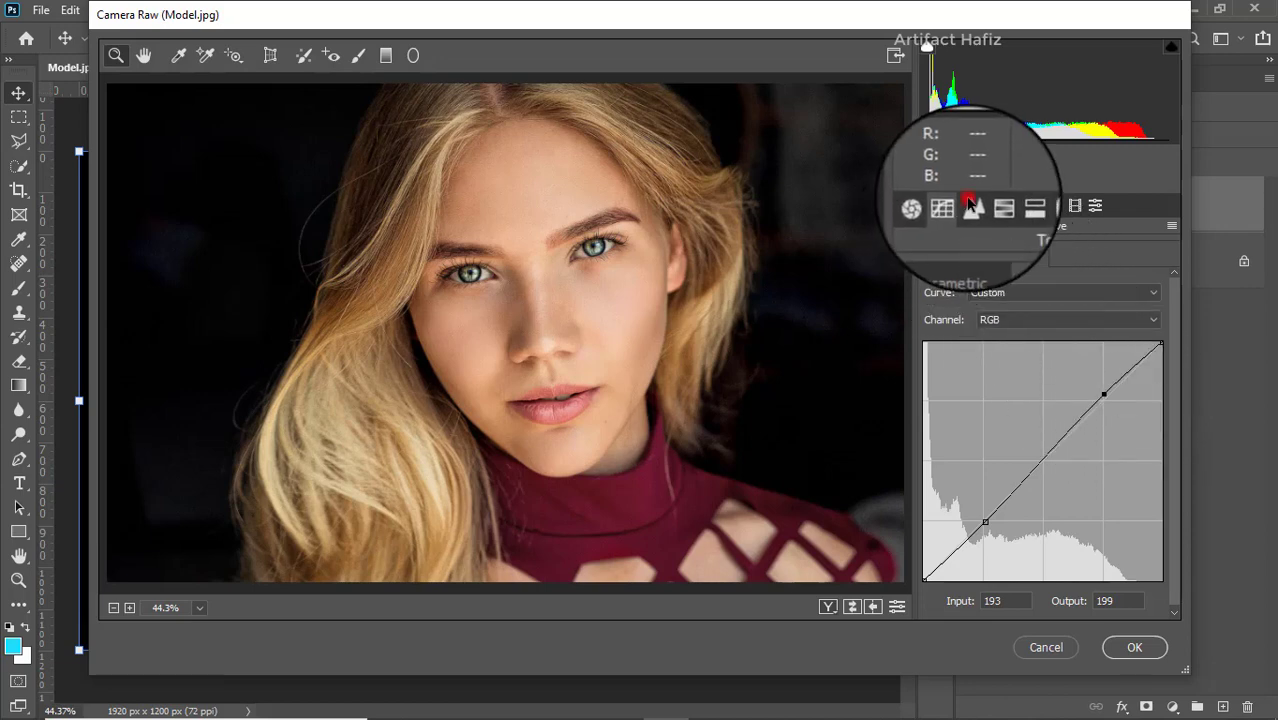
pyautogui.moveTo(929, 279); pyautogui.dragTo(950, 283)
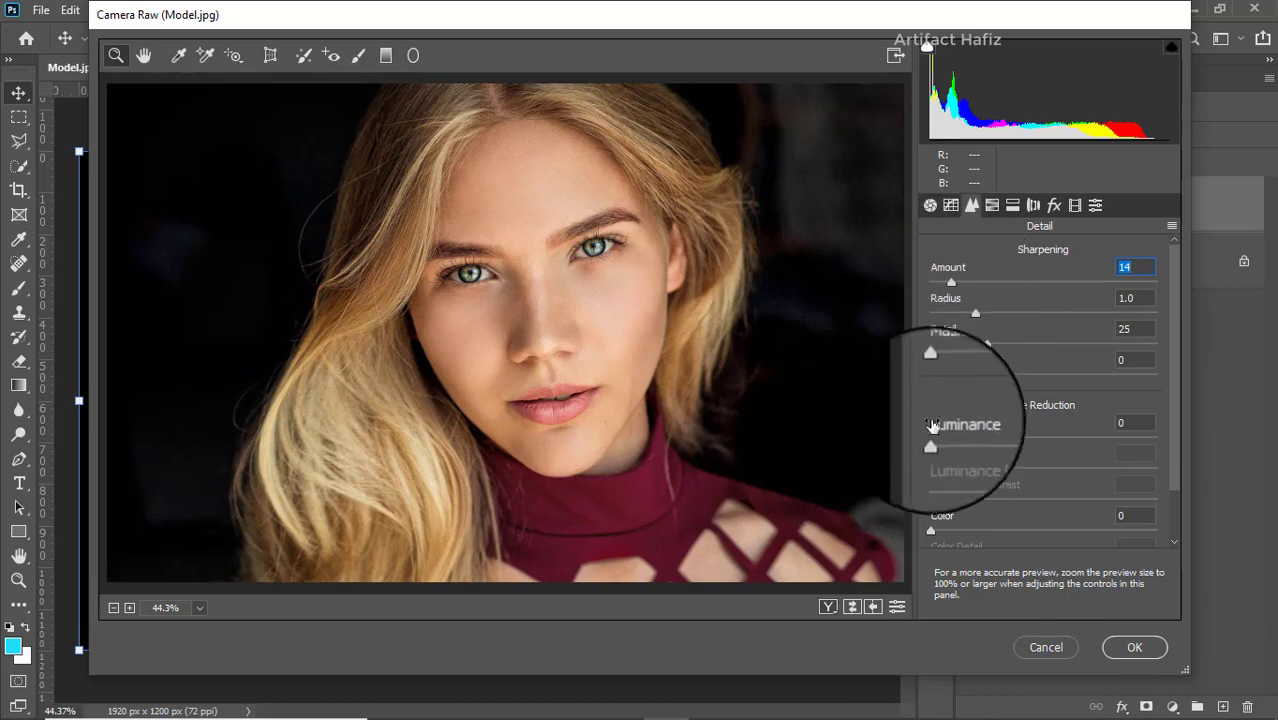
pyautogui.moveTo(930, 437); pyautogui.dragTo(943, 441)
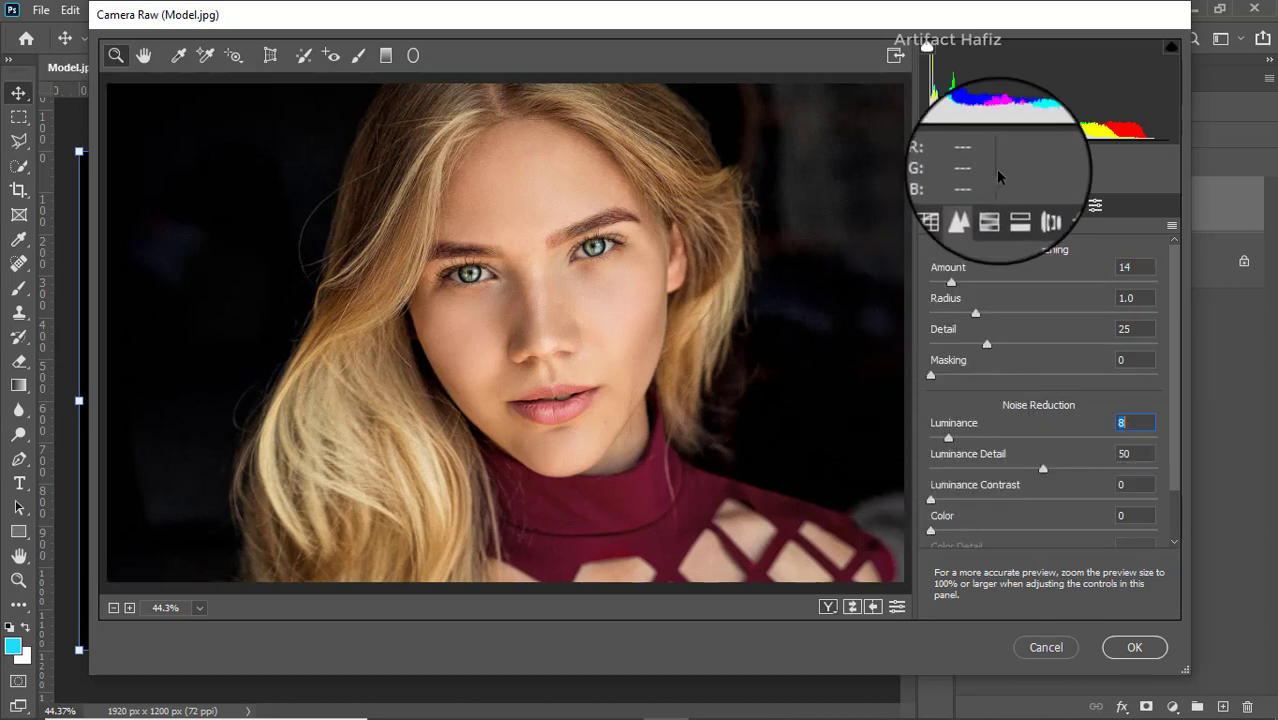
# - Set HSL saturation to Reds +52, Oranges +16, Yellows -48 and Greens about -62, raise Aquas, and adjust Blues
pyautogui.click(992, 207)
pyautogui.click(990, 256)
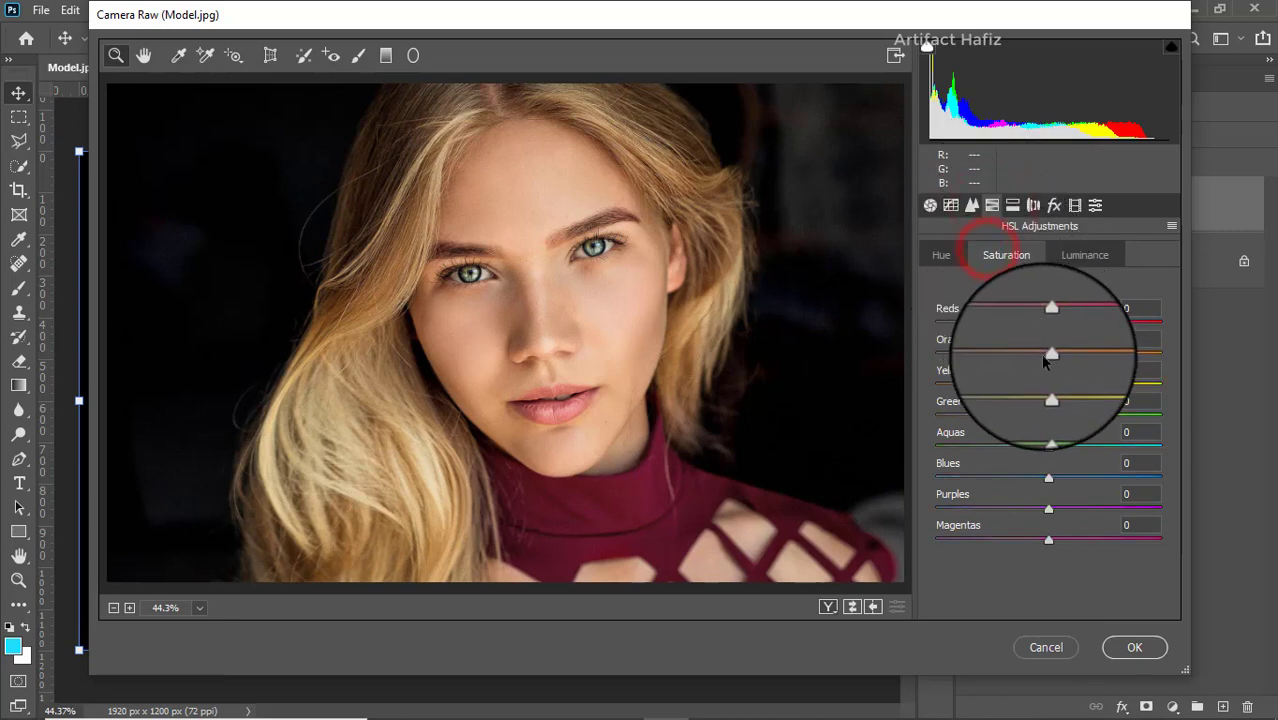
pyautogui.moveTo(1050, 309); pyautogui.dragTo(1107, 325)
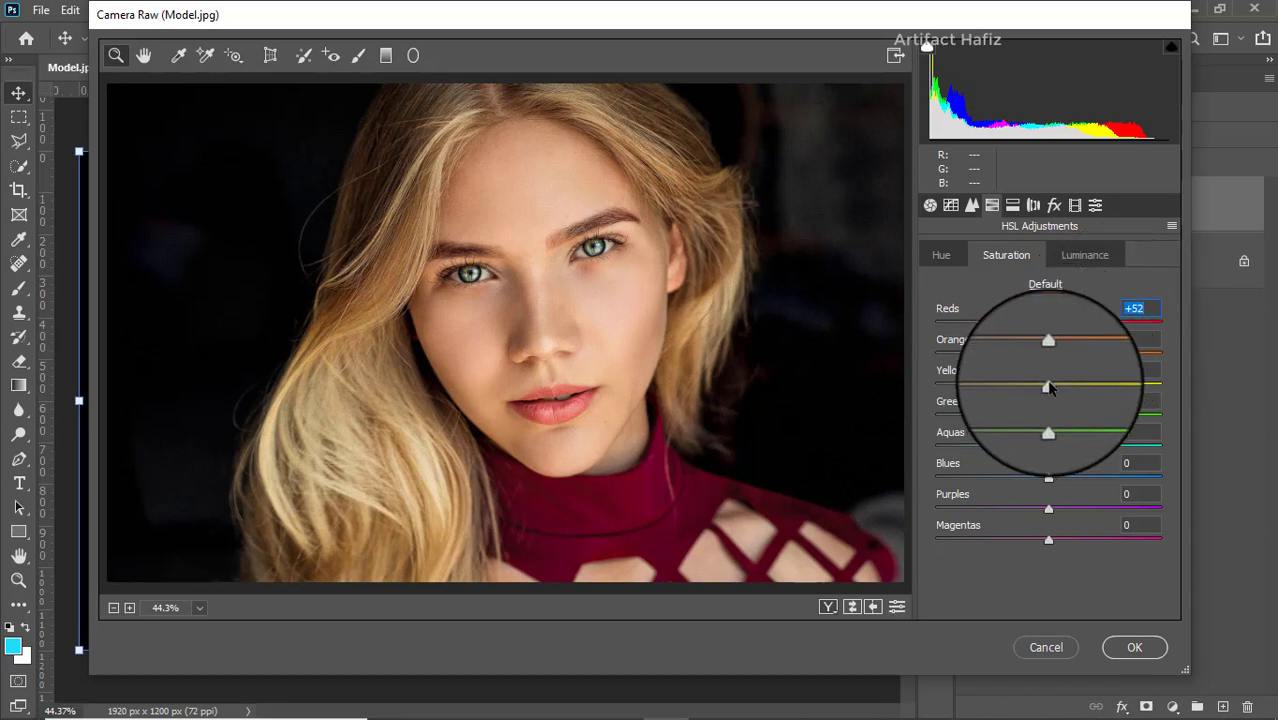
pyautogui.moveTo(1049, 385); pyautogui.dragTo(1063, 357)
pyautogui.moveTo(1048, 415); pyautogui.dragTo(978, 414)
pyautogui.moveTo(1048, 447); pyautogui.dragTo(1080, 447)
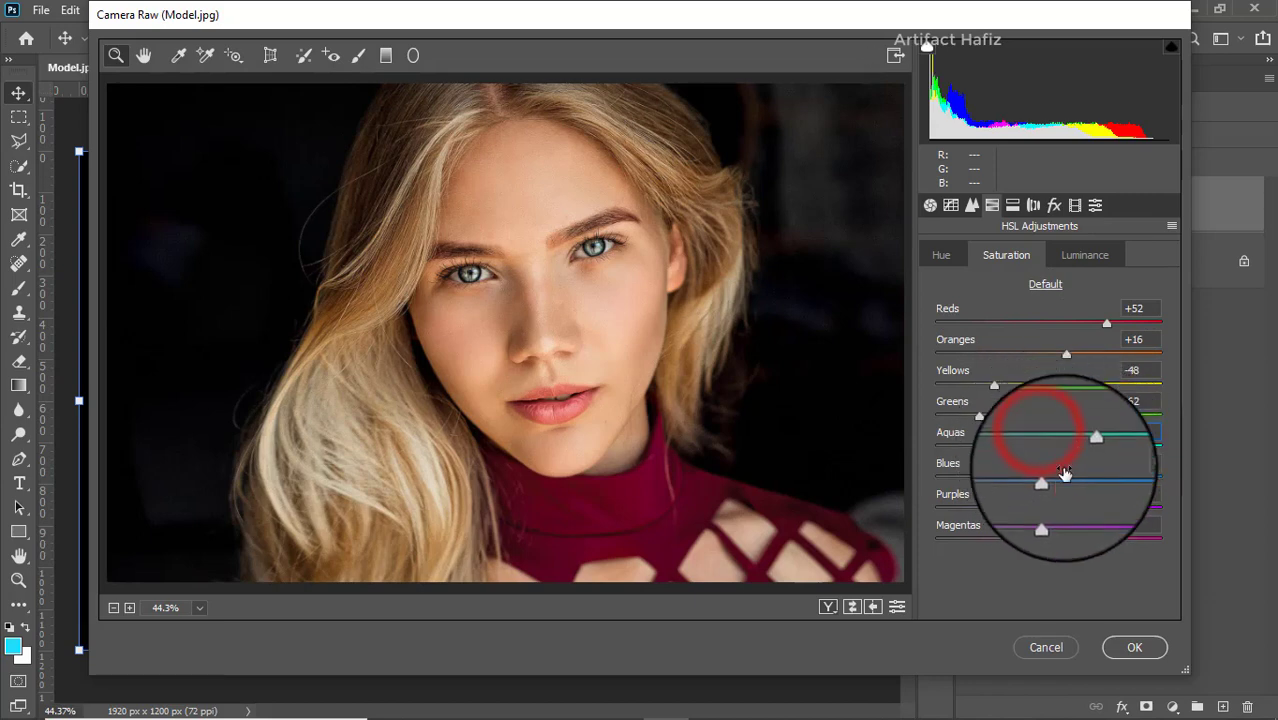
pyautogui.click(1048, 479)
# - Set HSL luminance to Reds +5, Oranges +2, Yellows -33, Greens -25, Aquas -24 and Blues -39
pyautogui.click(1085, 255)
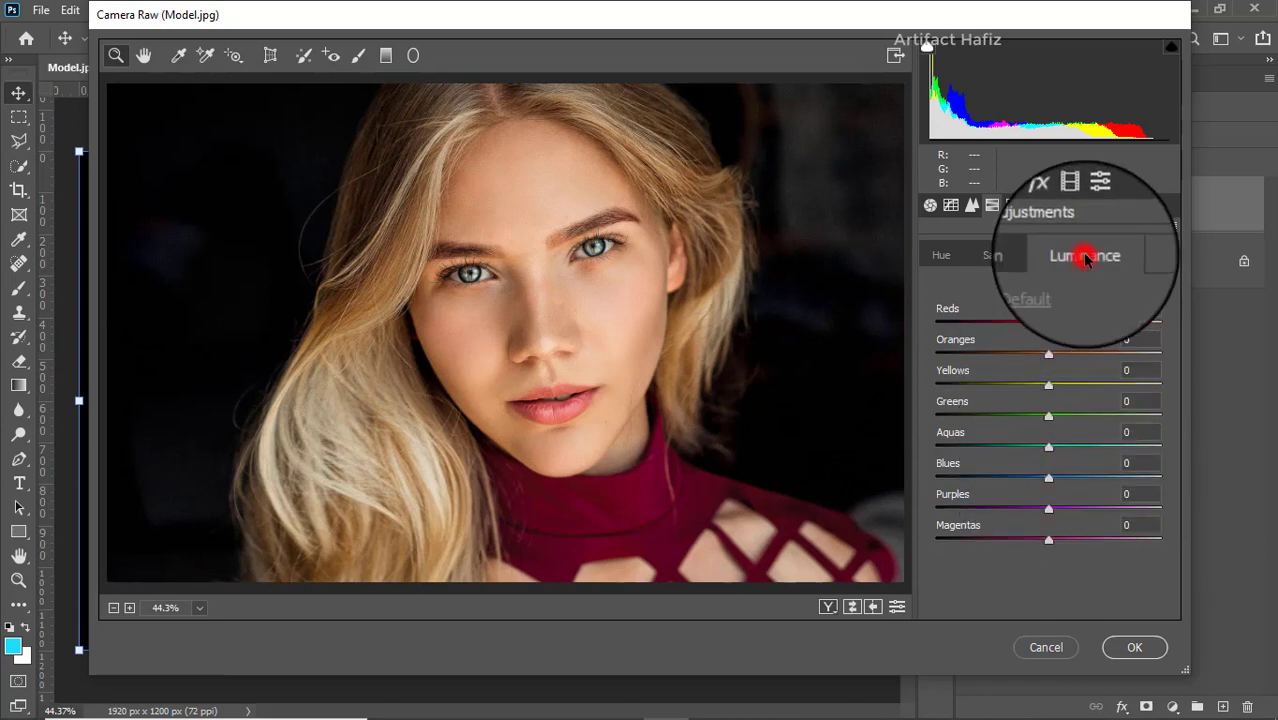
pyautogui.click(1047, 356)
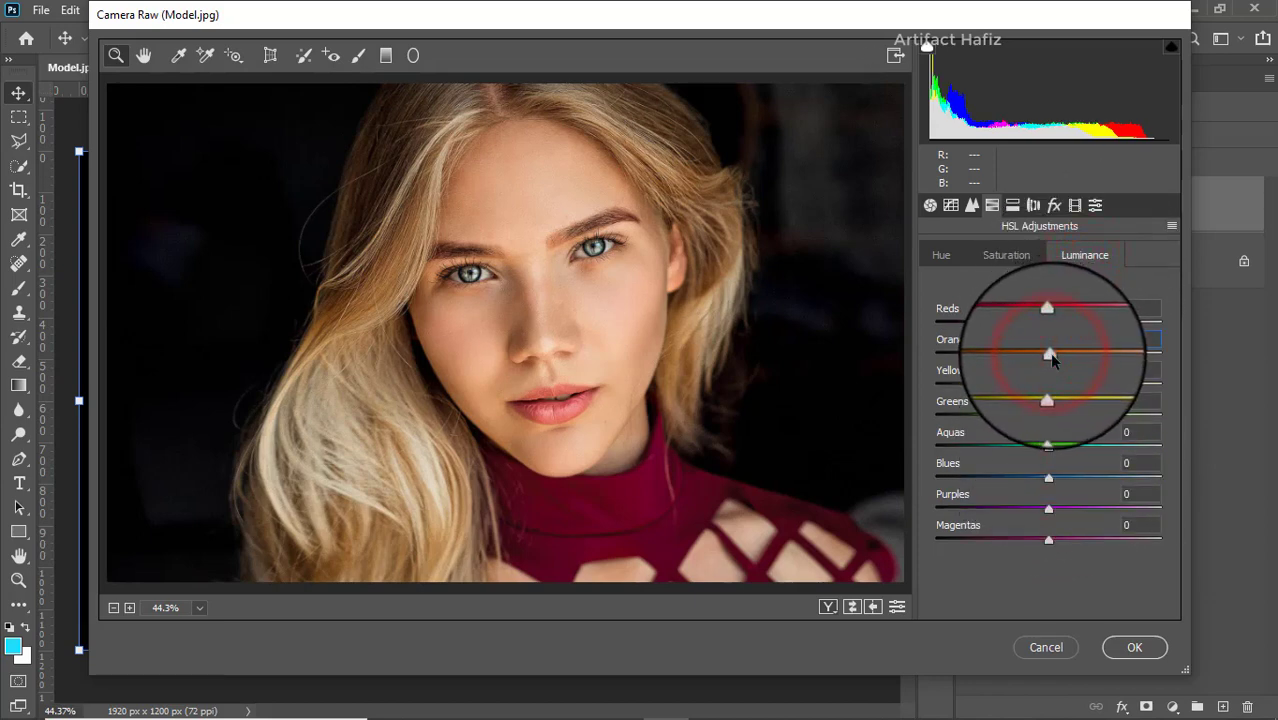
pyautogui.click(1050, 321)
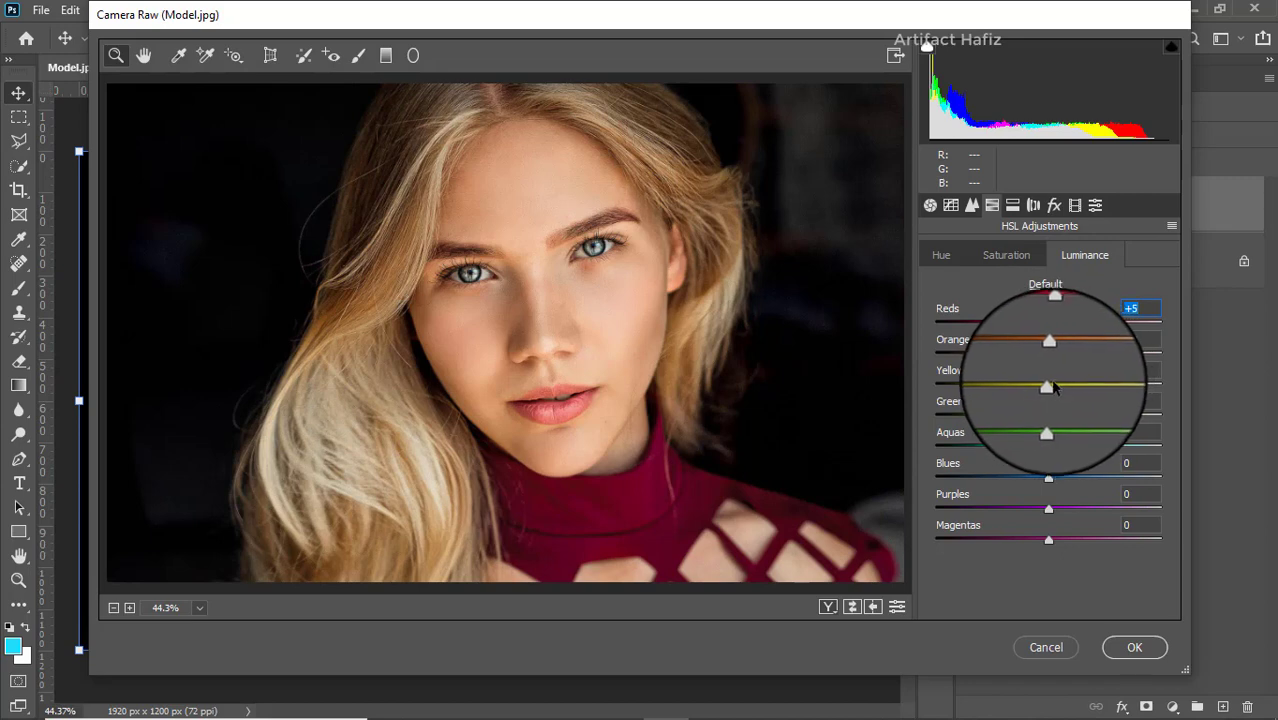
pyautogui.moveTo(1054, 387); pyautogui.dragTo(1008, 478)
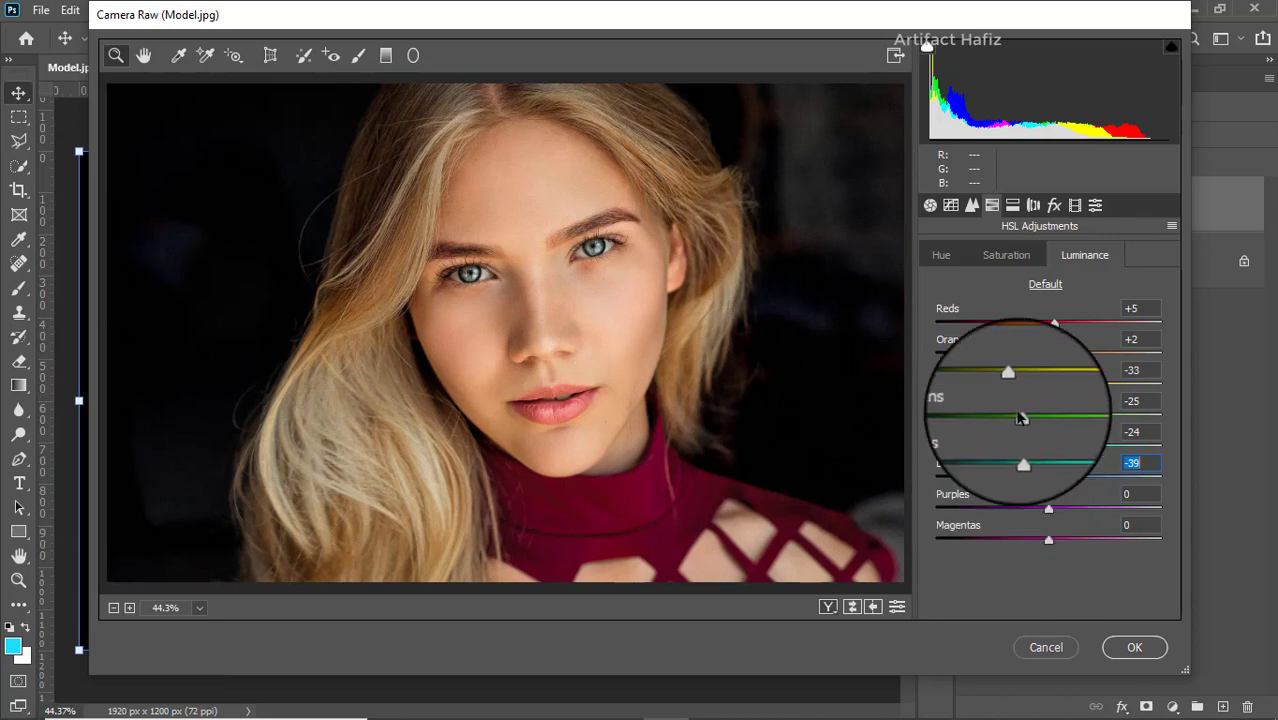
# - Set the calibration saturation to +3 for Red Primary, +5 for Green Primary and +8 for Blue Primary
pyautogui.click(1075, 205)
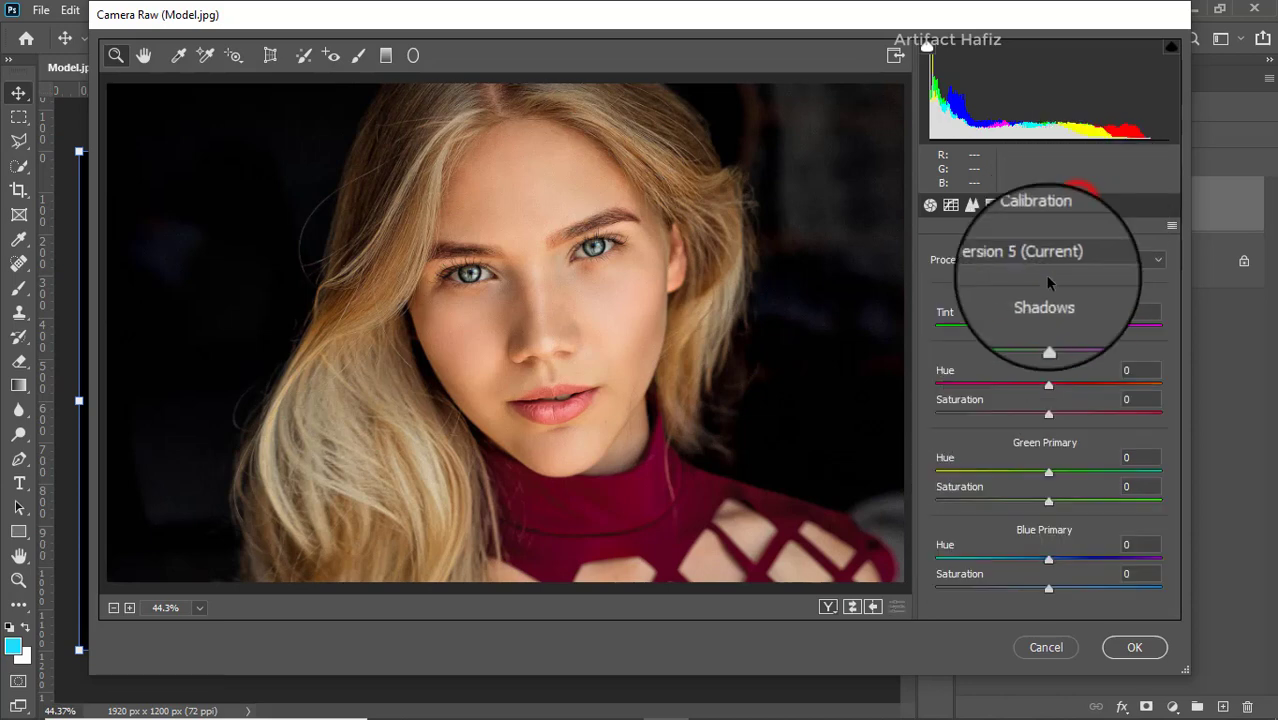
pyautogui.click(1049, 416)
pyautogui.moveTo(1057, 414); pyautogui.dragTo(1049, 415)
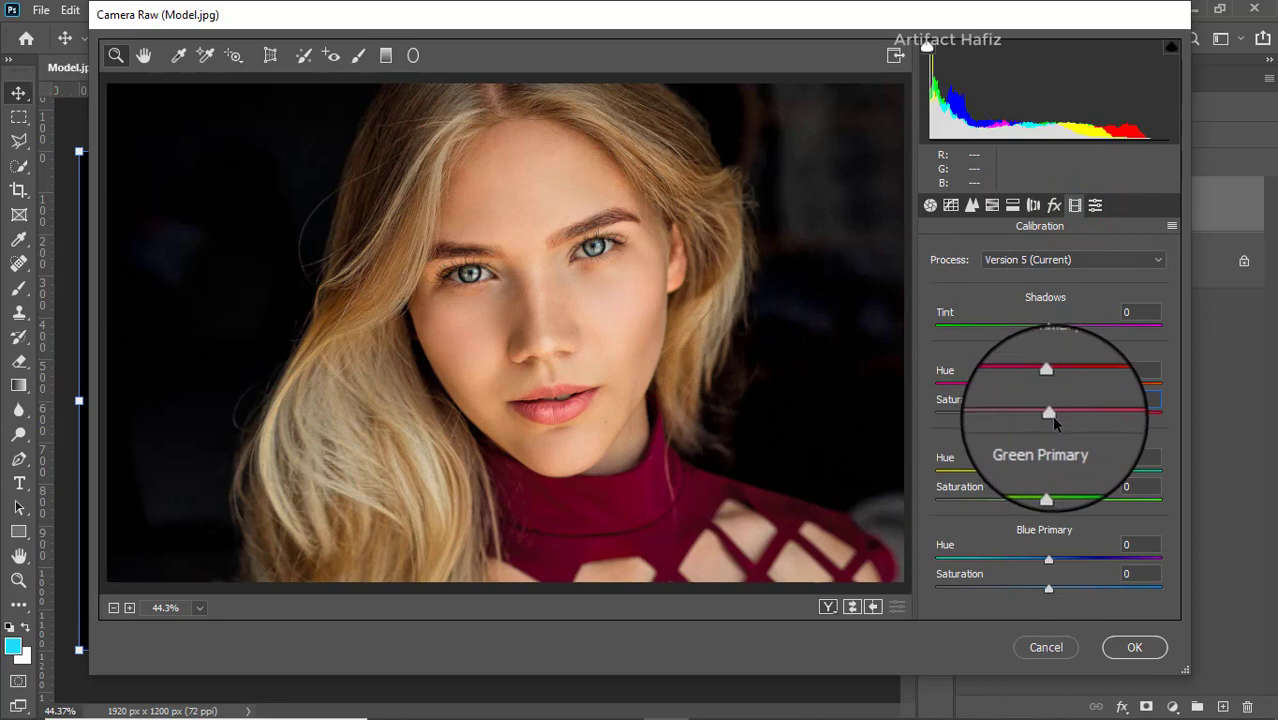
pyautogui.click(1050, 503)
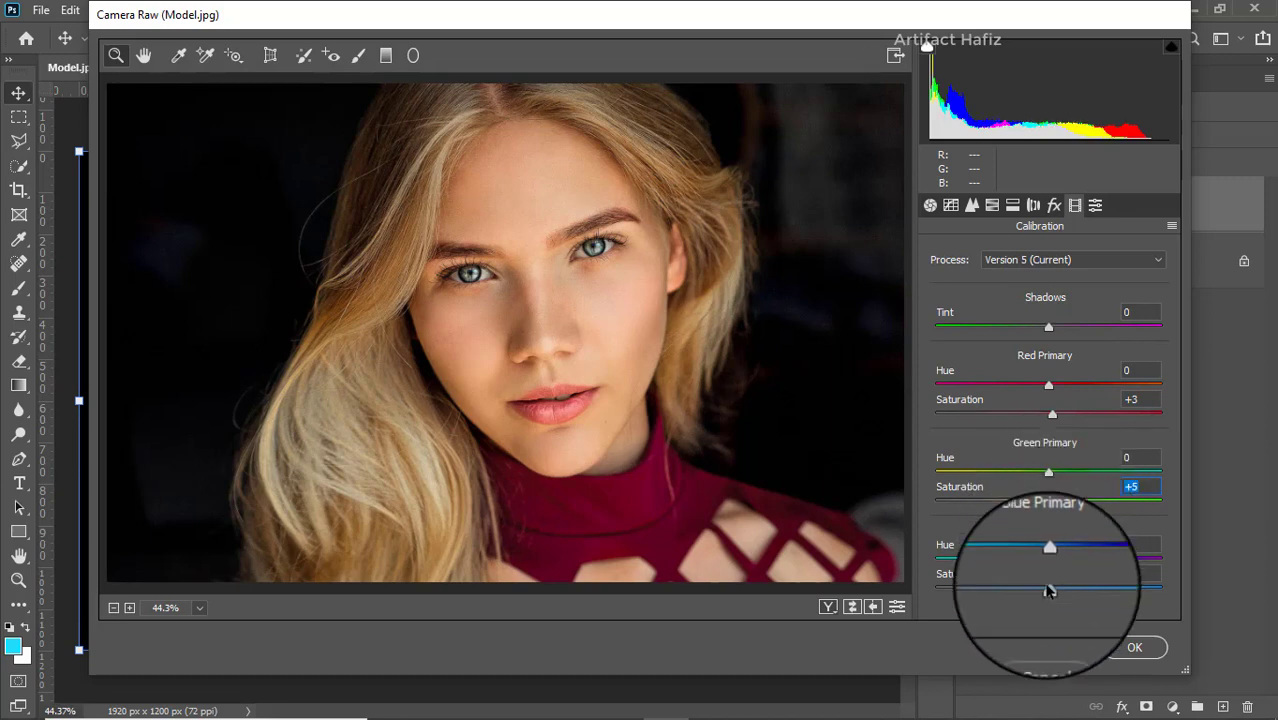
pyautogui.moveTo(1047, 588); pyautogui.dragTo(1062, 590)
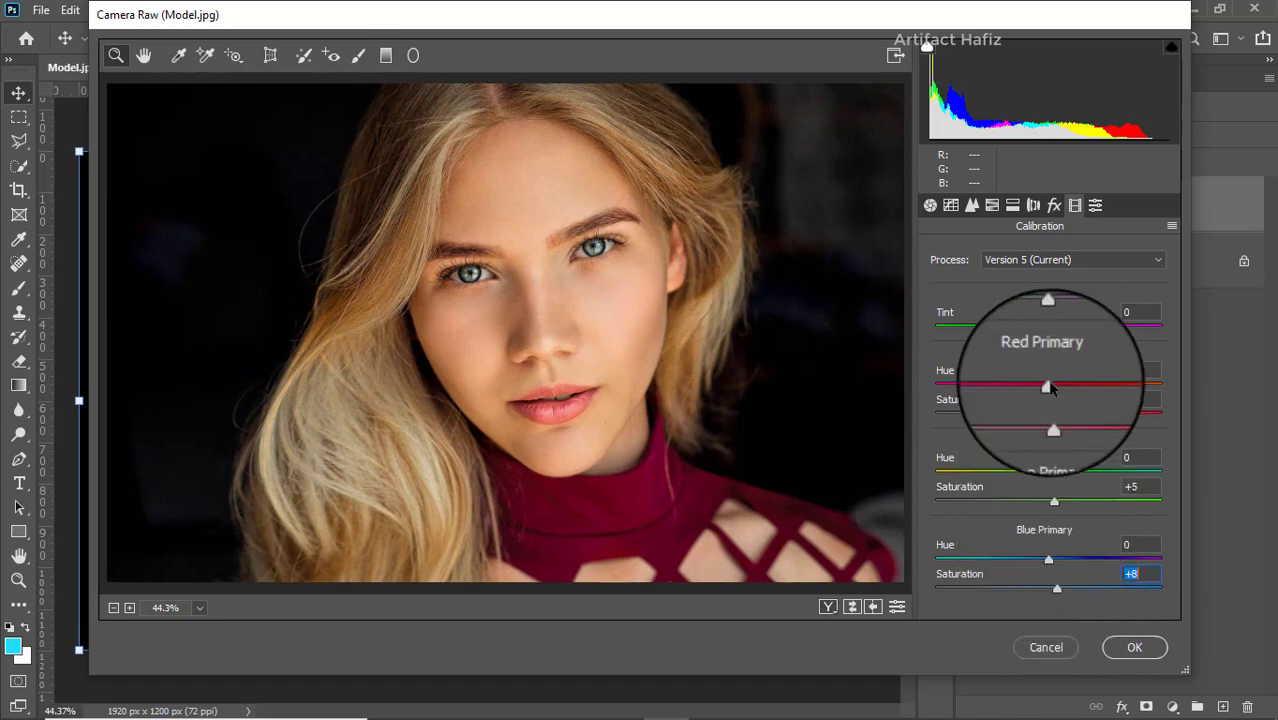
pyautogui.click(930, 206)
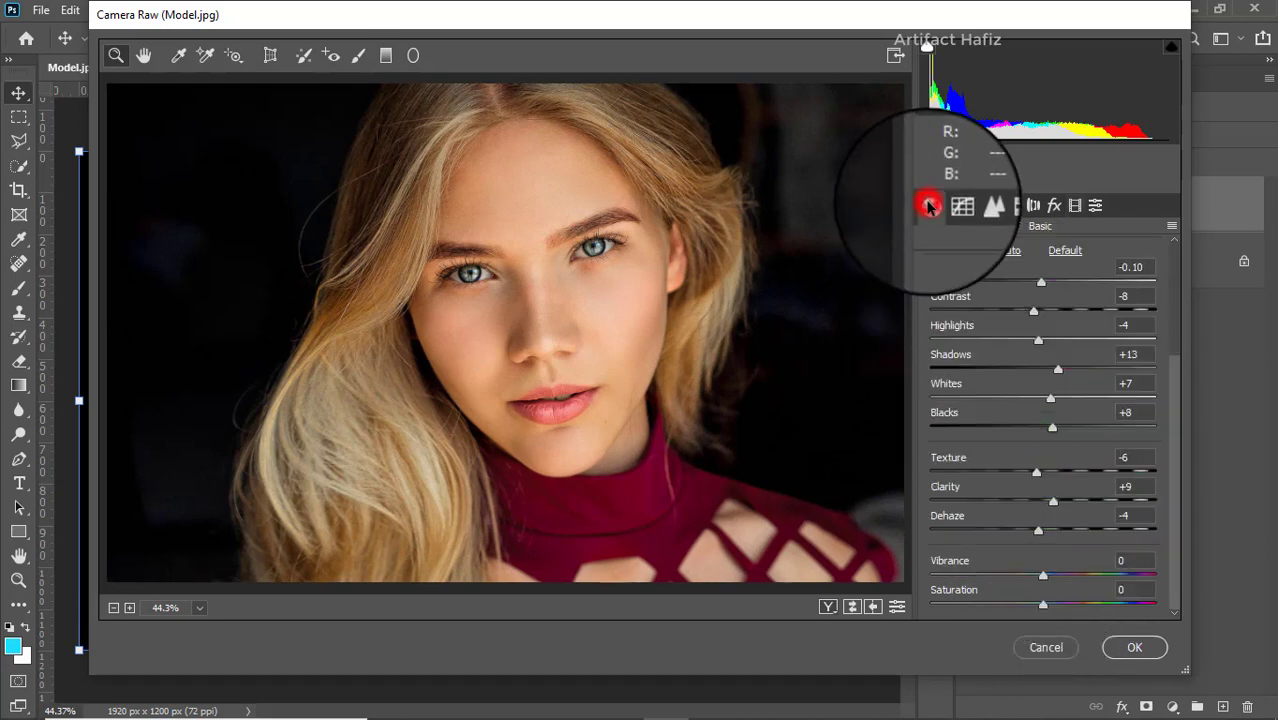
pyautogui.scroll(3, 1041, 320)
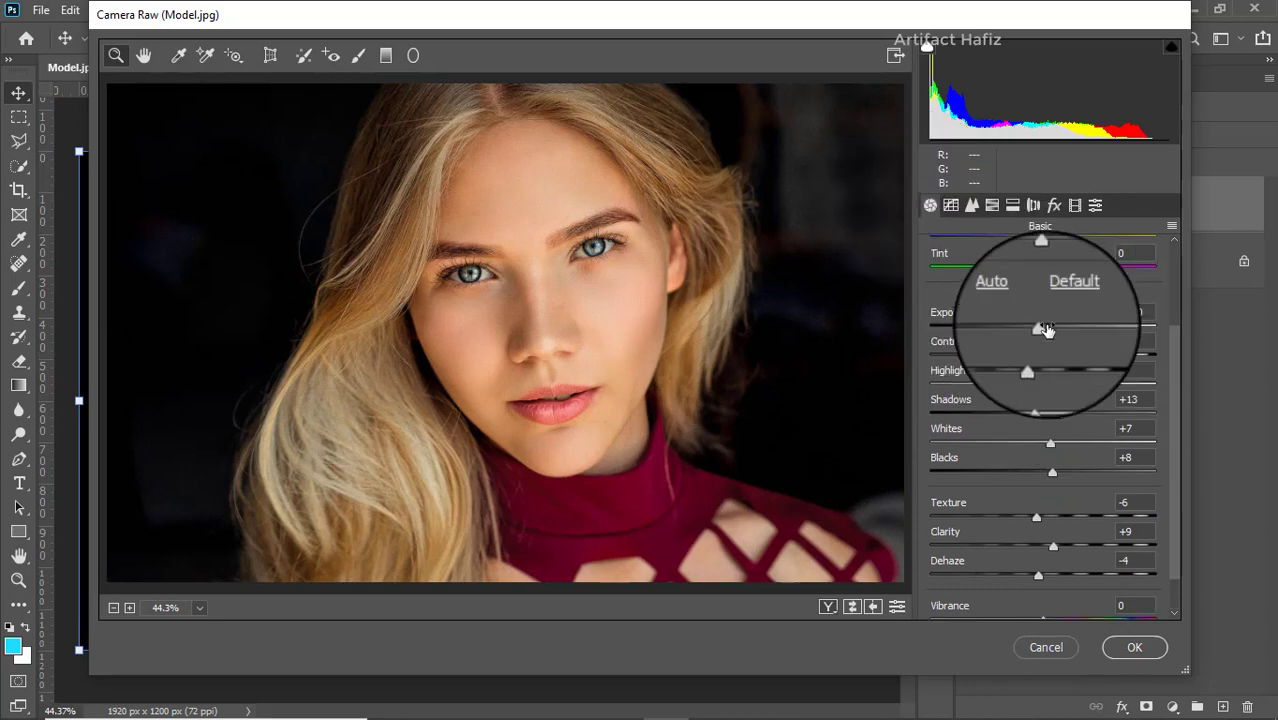
pyautogui.scroll(1, 1040, 322)
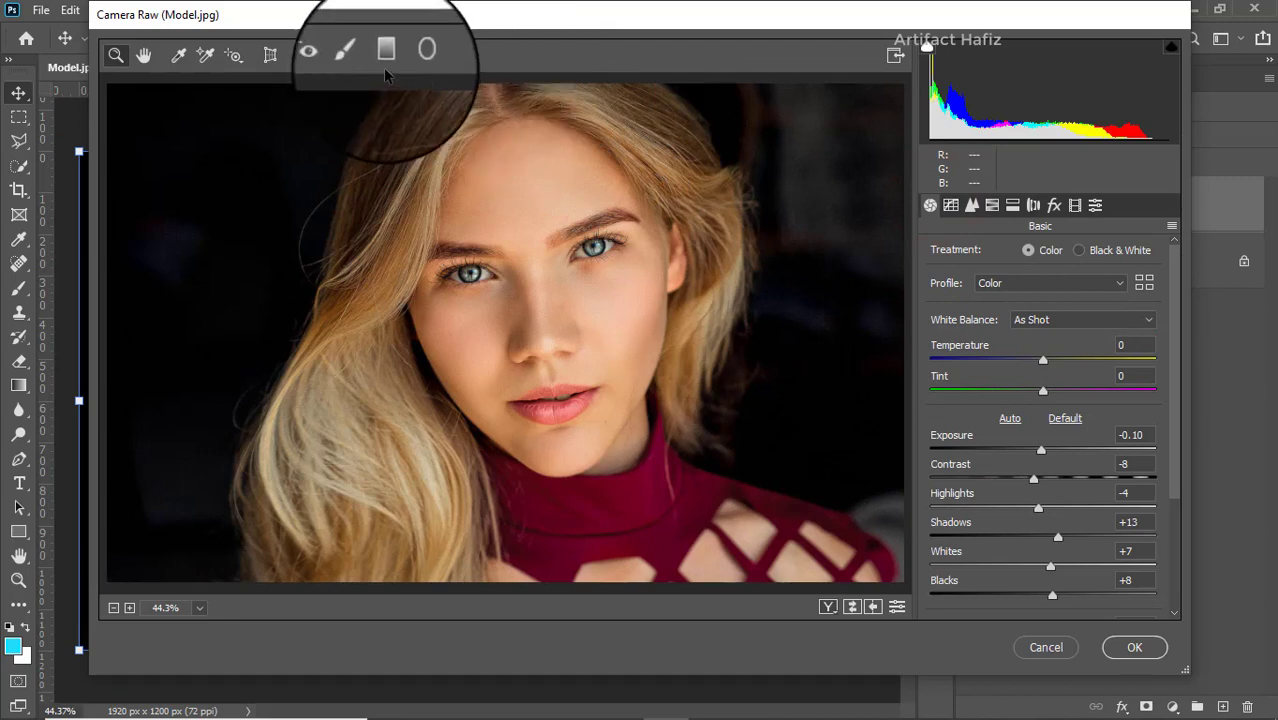
# - Add a radial filter centred on the face, tilt it slightly and widen it to enclose the head and hair
pyautogui.click(412, 50)
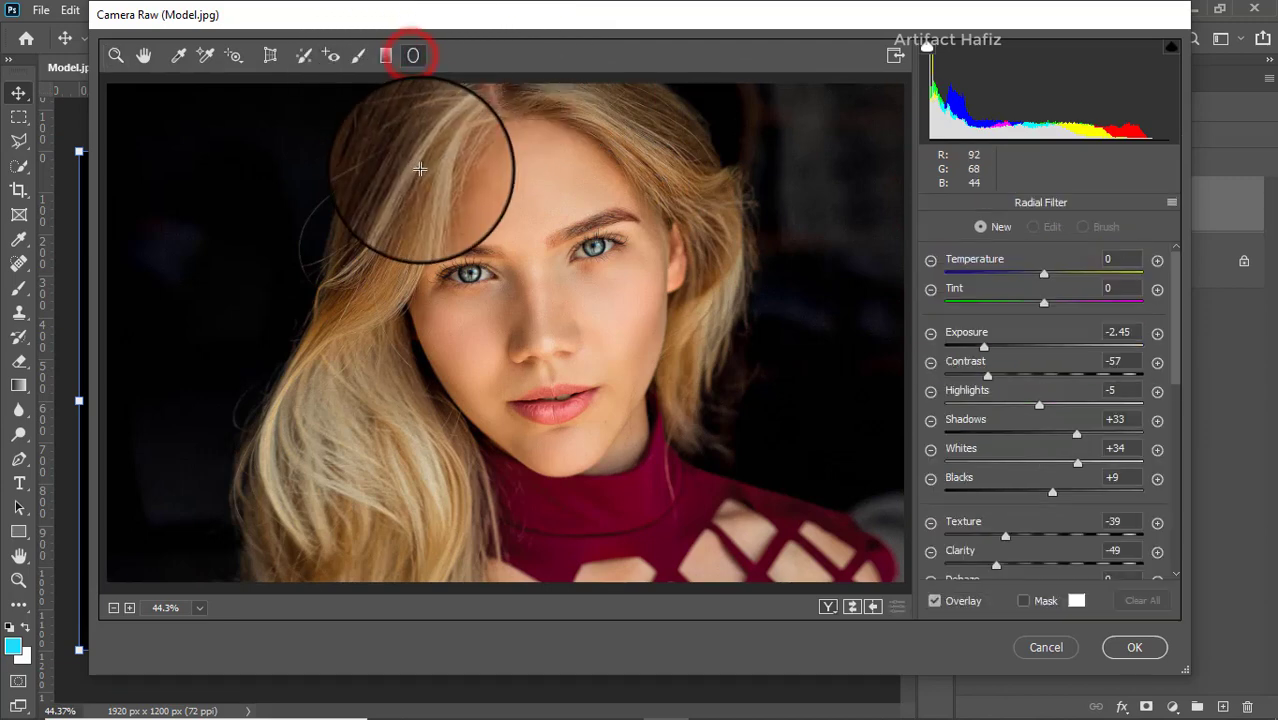
pyautogui.moveTo(382, 132); pyautogui.dragTo(550, 279)
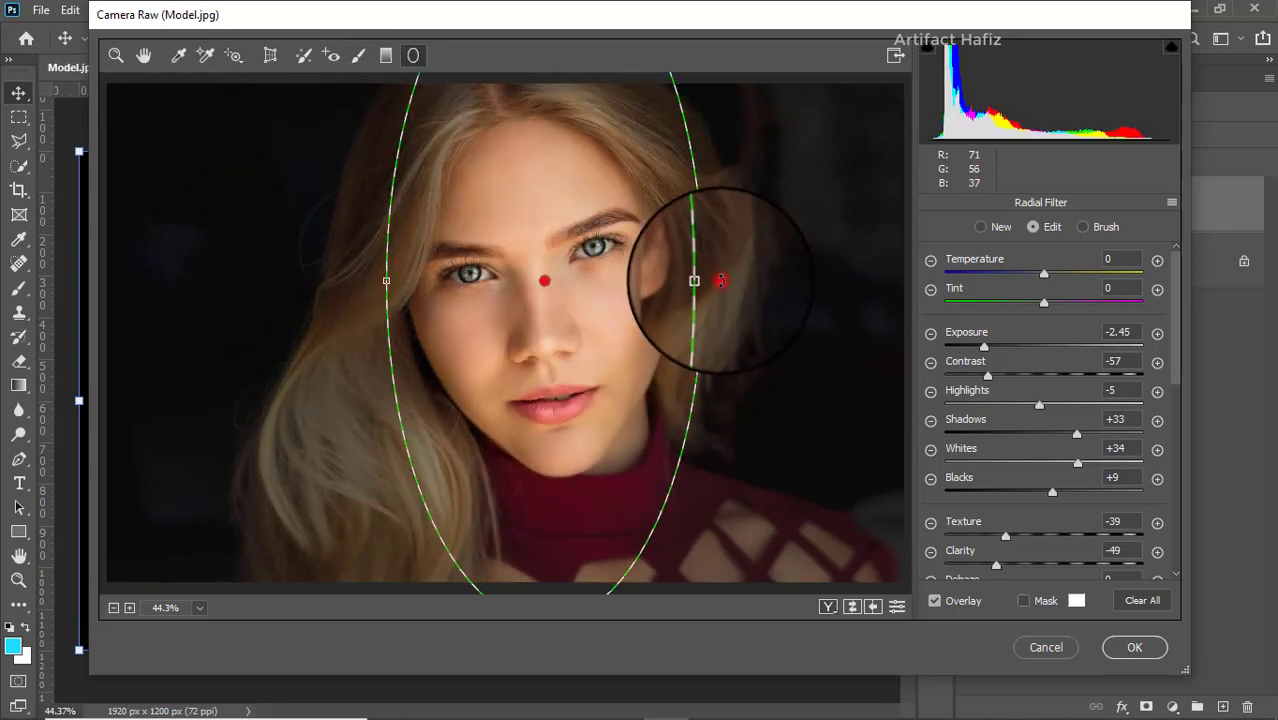
pyautogui.moveTo(712, 292); pyautogui.dragTo(678, 229)
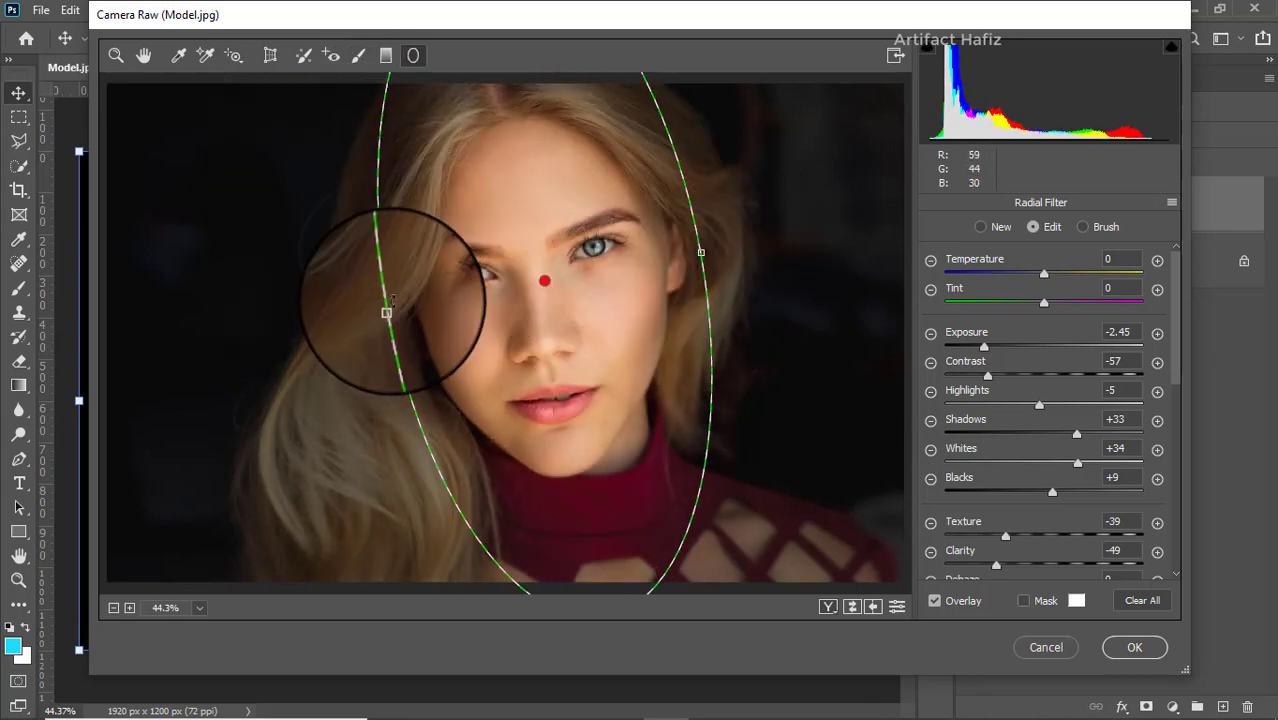
pyautogui.moveTo(388, 309); pyautogui.dragTo(256, 309)
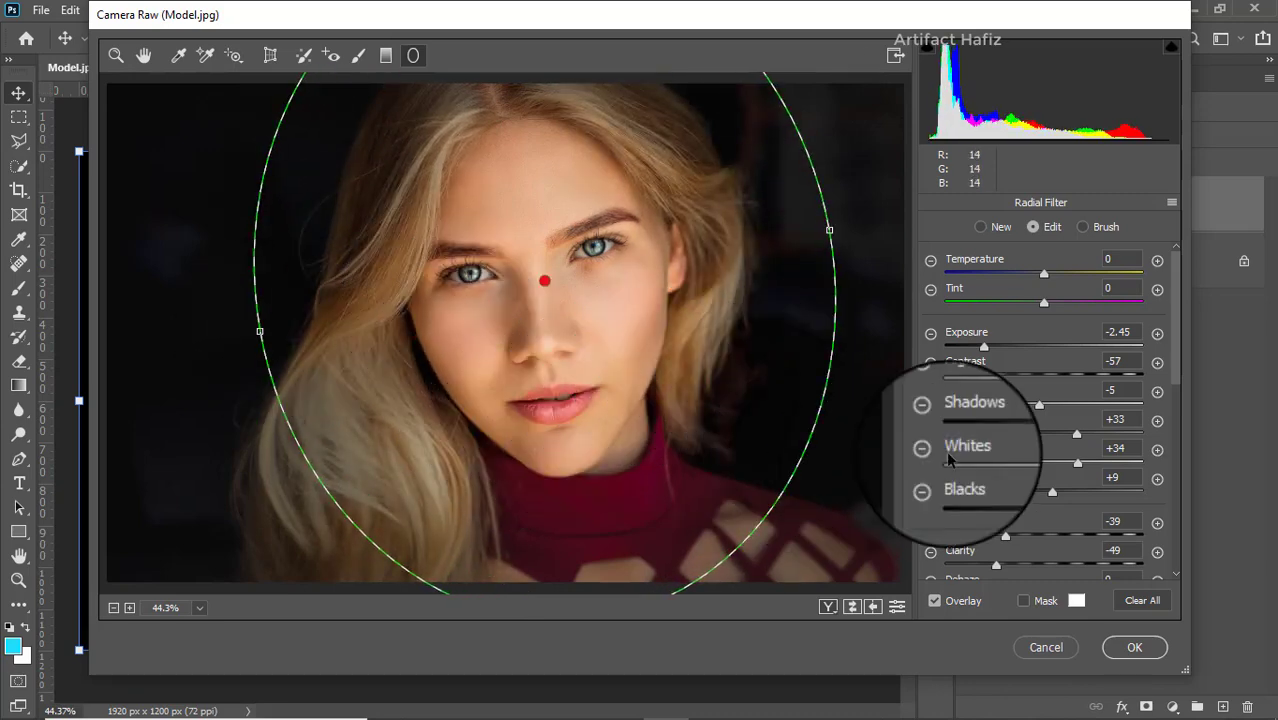
# - Reset the radial filter's Exposure, Contrast, Highlights, Shadows, Whites and Blacks to 0
pyautogui.click(1118, 332)
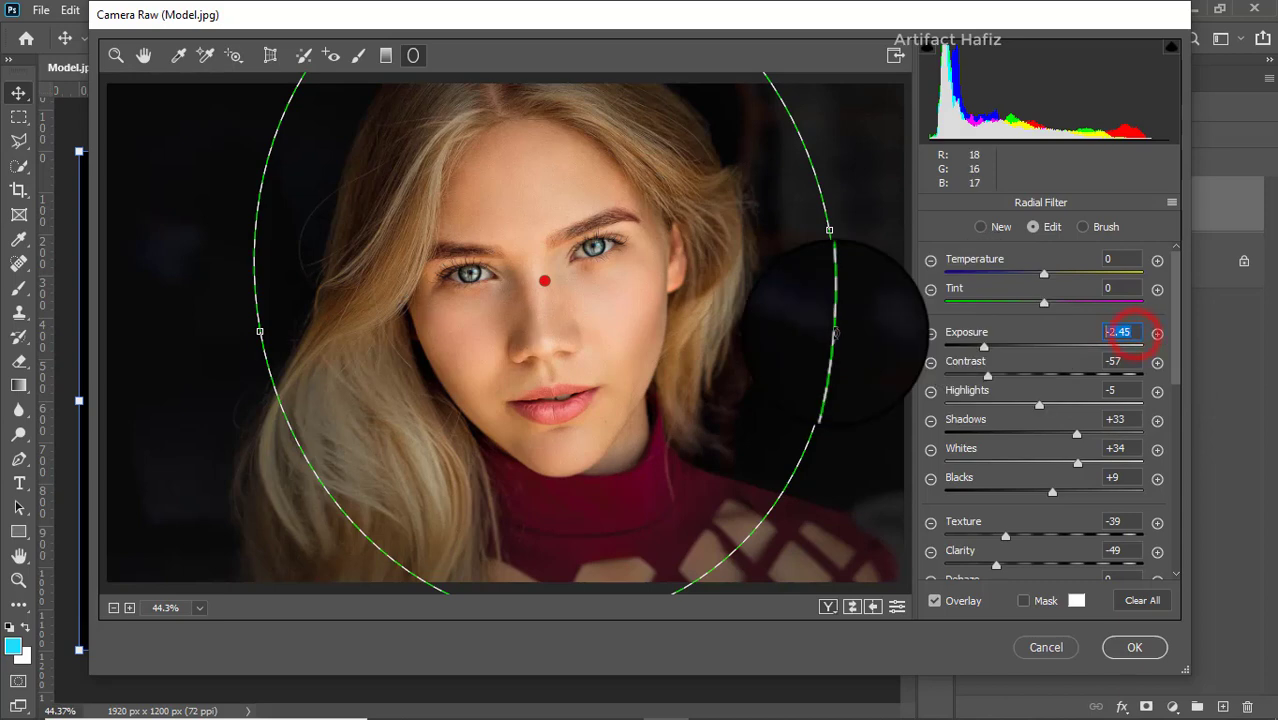
pyautogui.write('0')
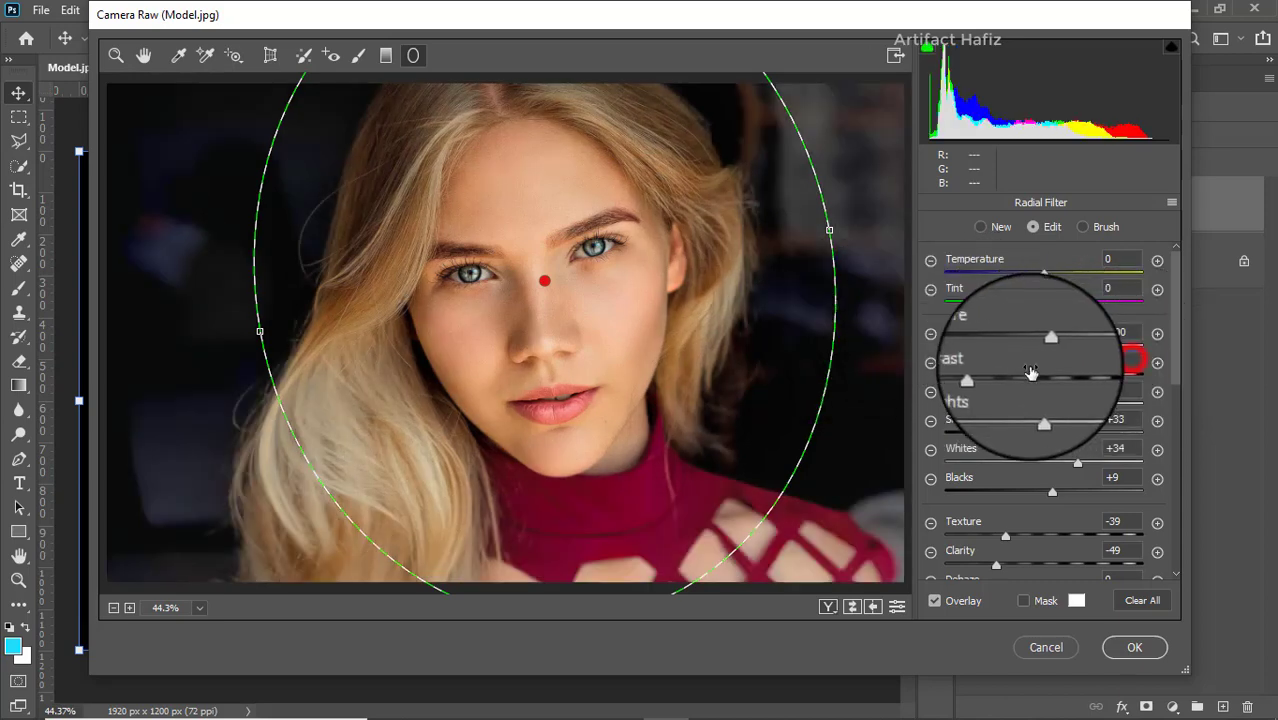
pyautogui.click(1112, 361)
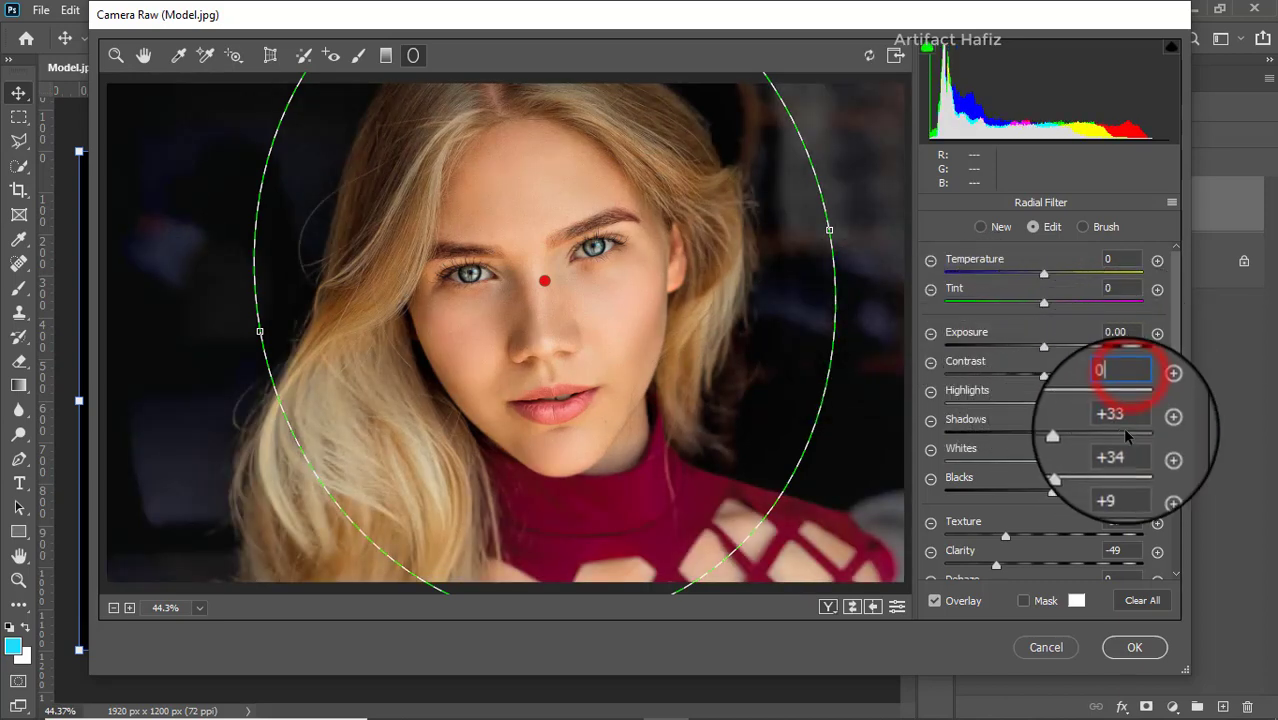
pyautogui.click(1115, 419)
pyautogui.write('0')
pyautogui.click(1115, 448)
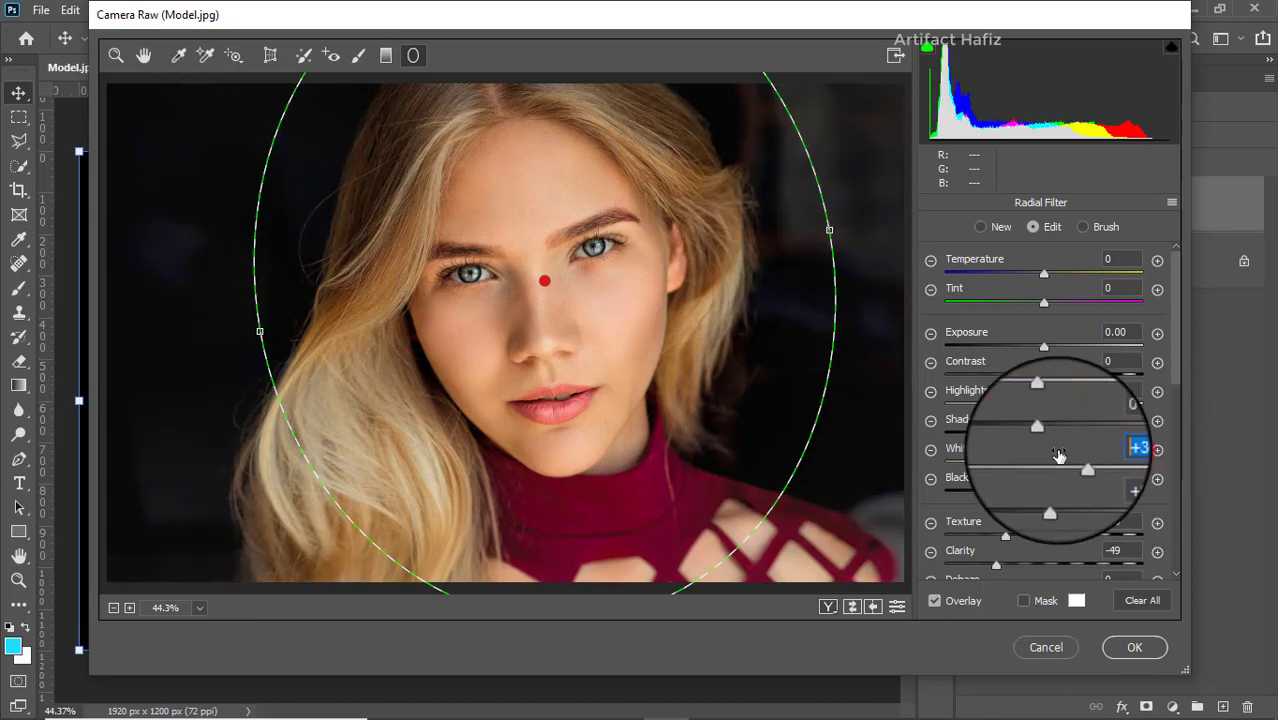
pyautogui.write('0')
pyautogui.click(1115, 477)
pyautogui.write('0')
# - Reset the radial filter's Texture and Clarity to 0
pyautogui.click(1115, 521)
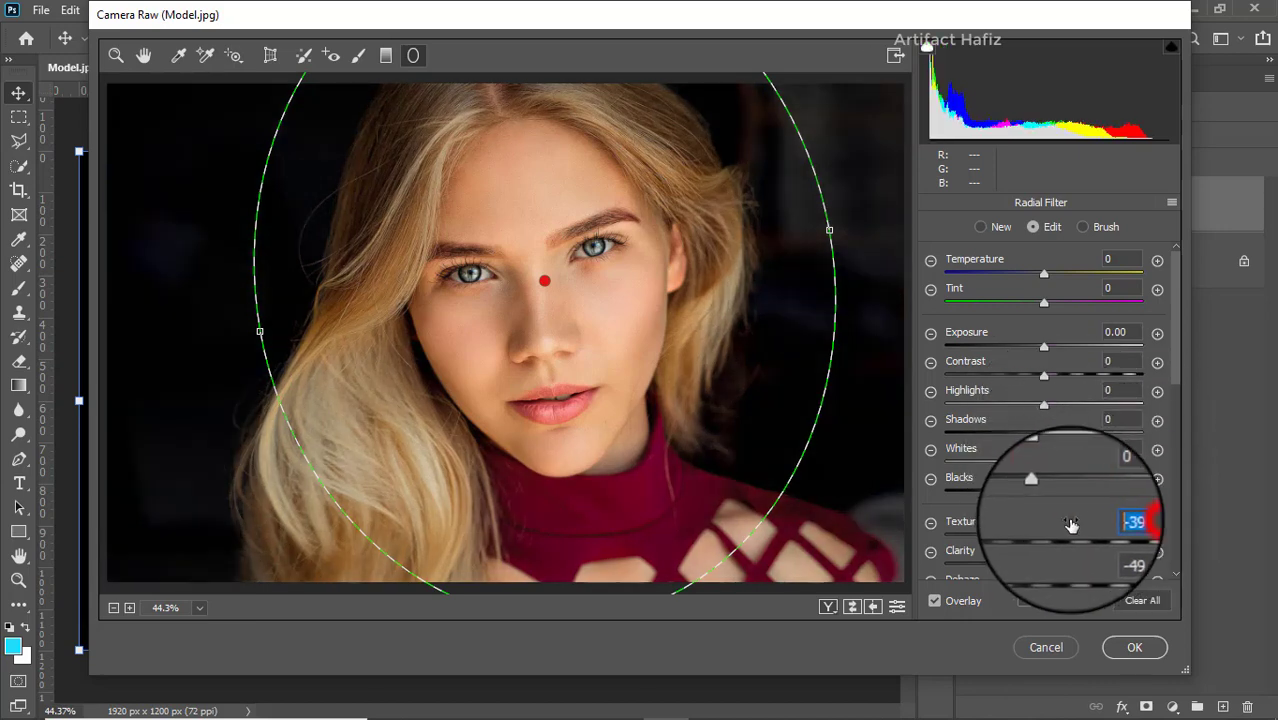
pyautogui.write('0')
pyautogui.moveTo(1128, 554); pyautogui.dragTo(1070, 556)
pyautogui.write('0')
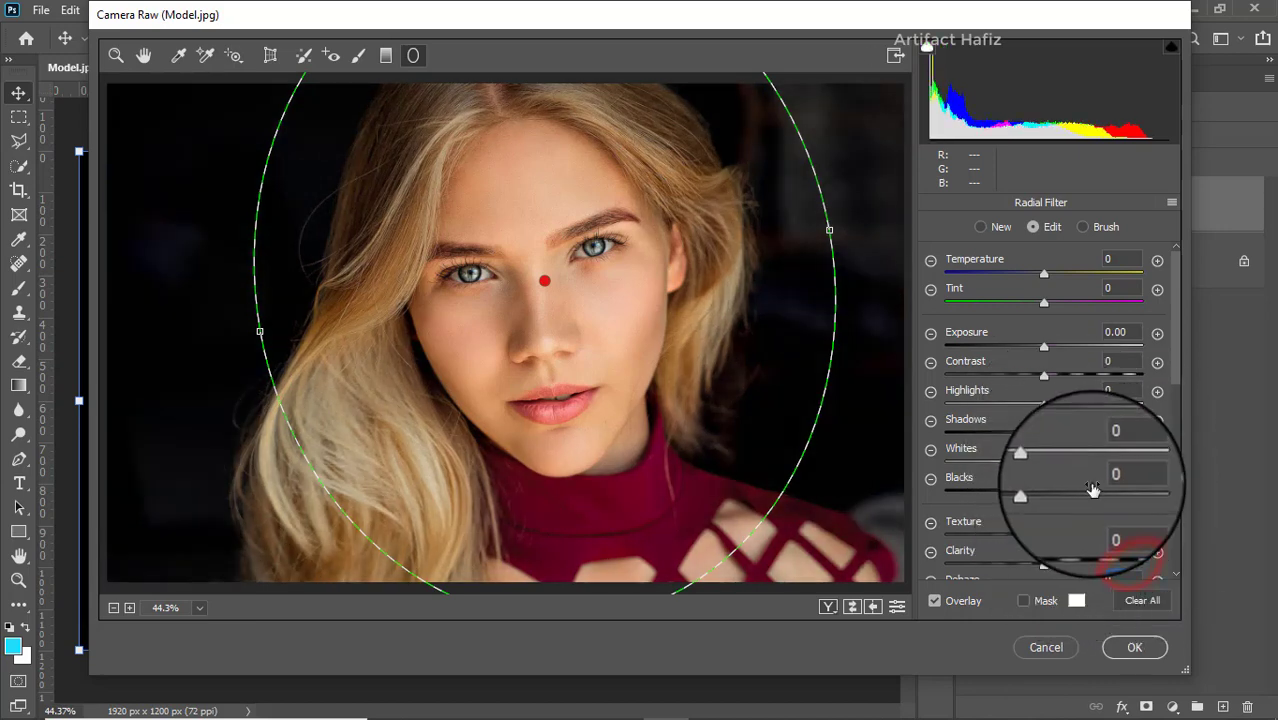
# - Set the radial filter's effect to apply inside the ellipse
pyautogui.scroll(-3, 1092, 489)
pyautogui.scroll(-5, 1100, 488)
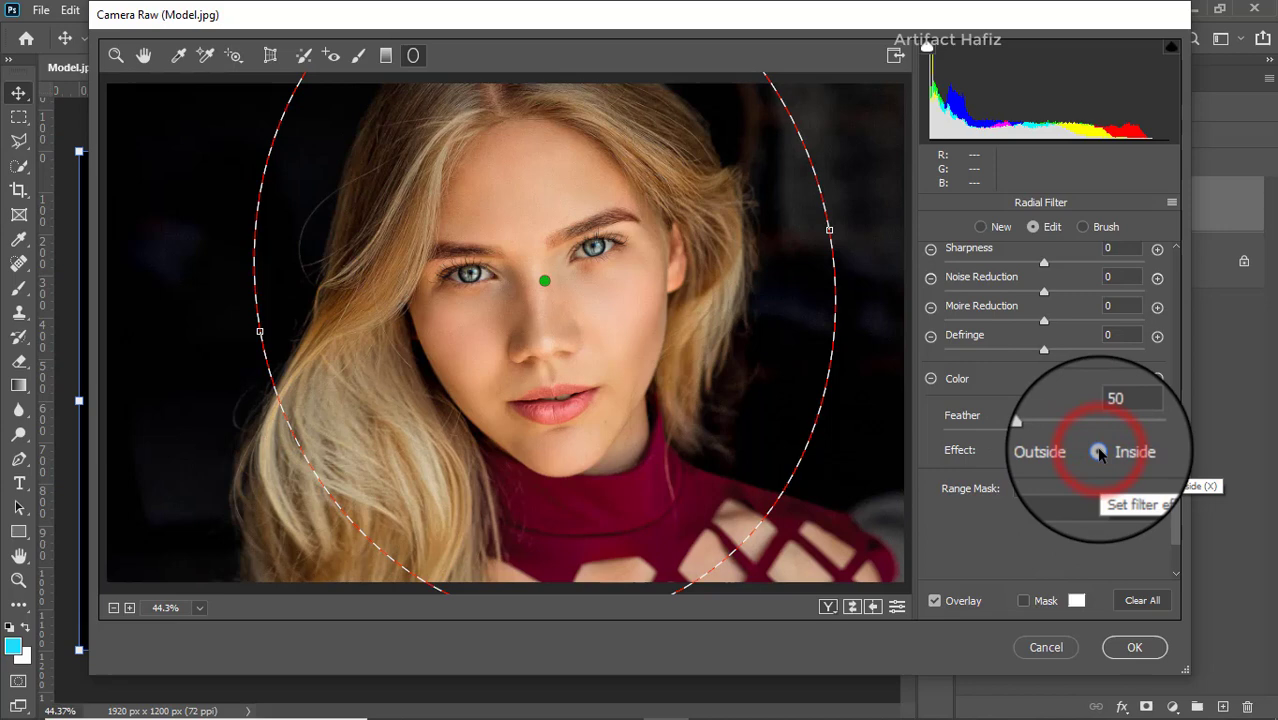
# - Apply the radial filter outside the ellipse with Exposure +0.40, Contrast -11, Highlights -30, Shadows +4, Whites -10 and Blacks +25
pyautogui.click(1027, 450)
pyautogui.scroll(8, 1085, 385)
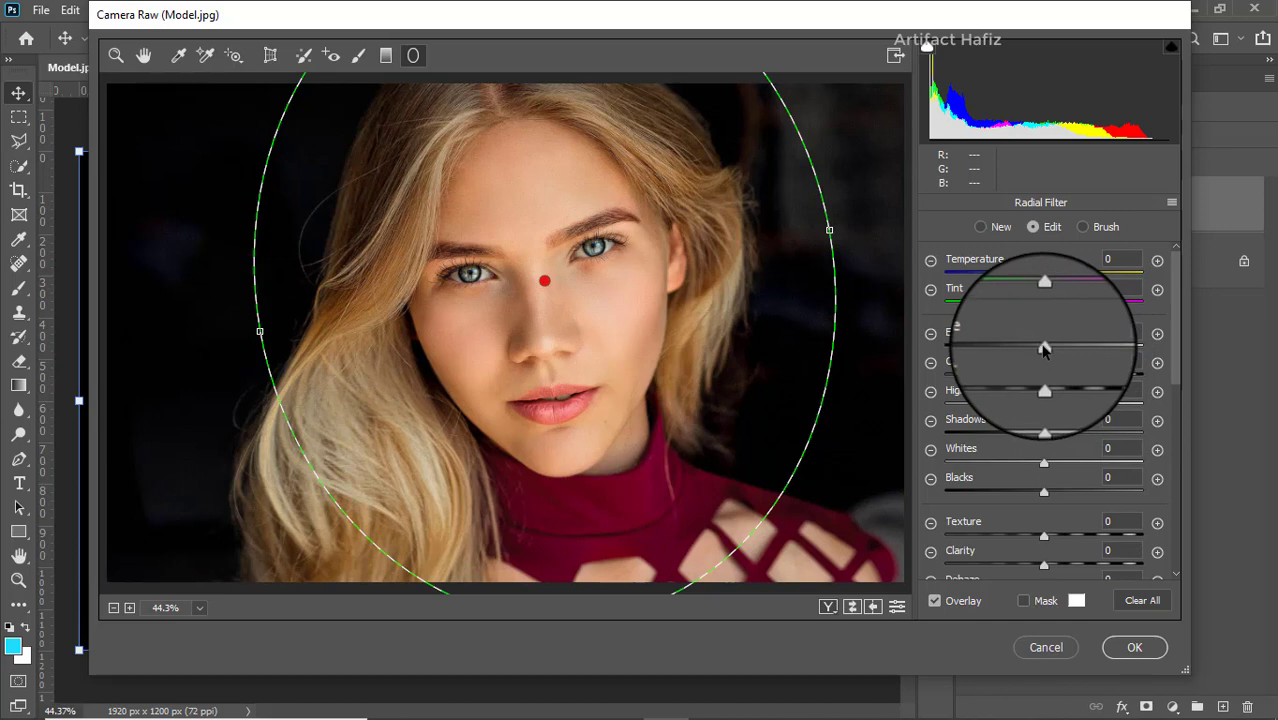
pyautogui.moveTo(1044, 347); pyautogui.dragTo(1076, 493)
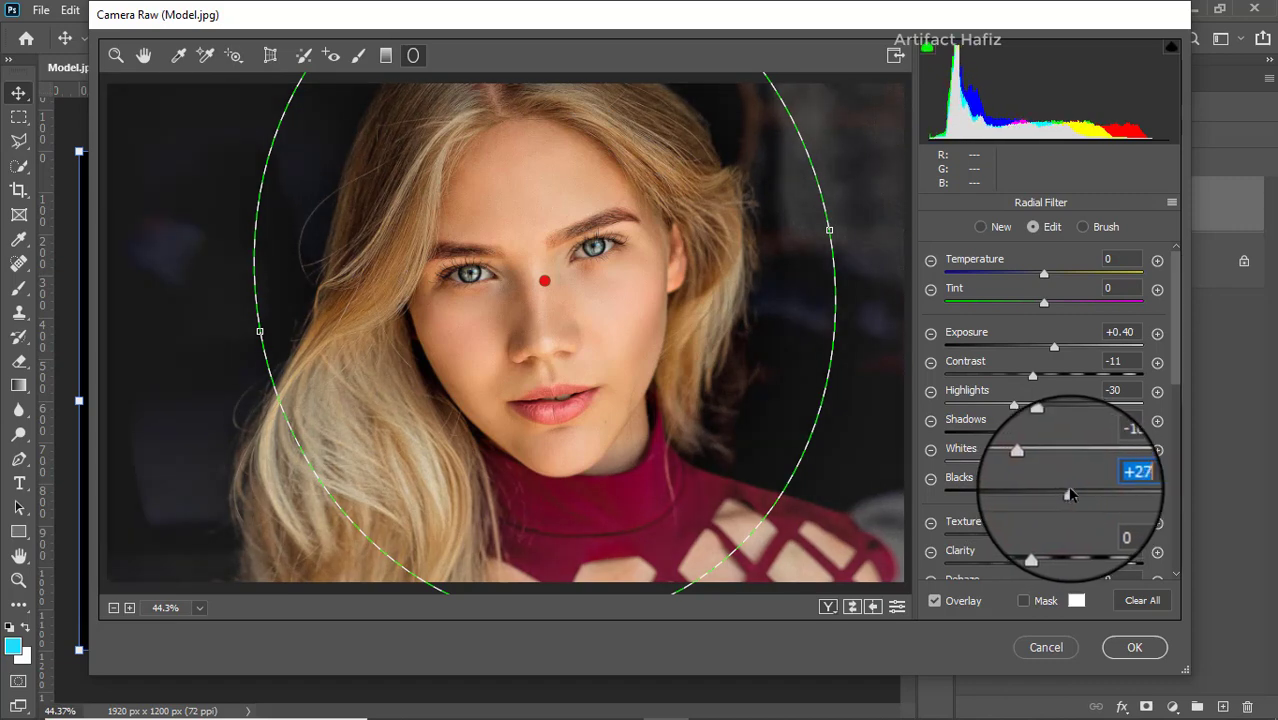
# - Set the radial filter's Texture to -100, Clarity to +19 and Dehaze to -7, and apply the Camera Raw filter
pyautogui.scroll(-3, 1042, 460)
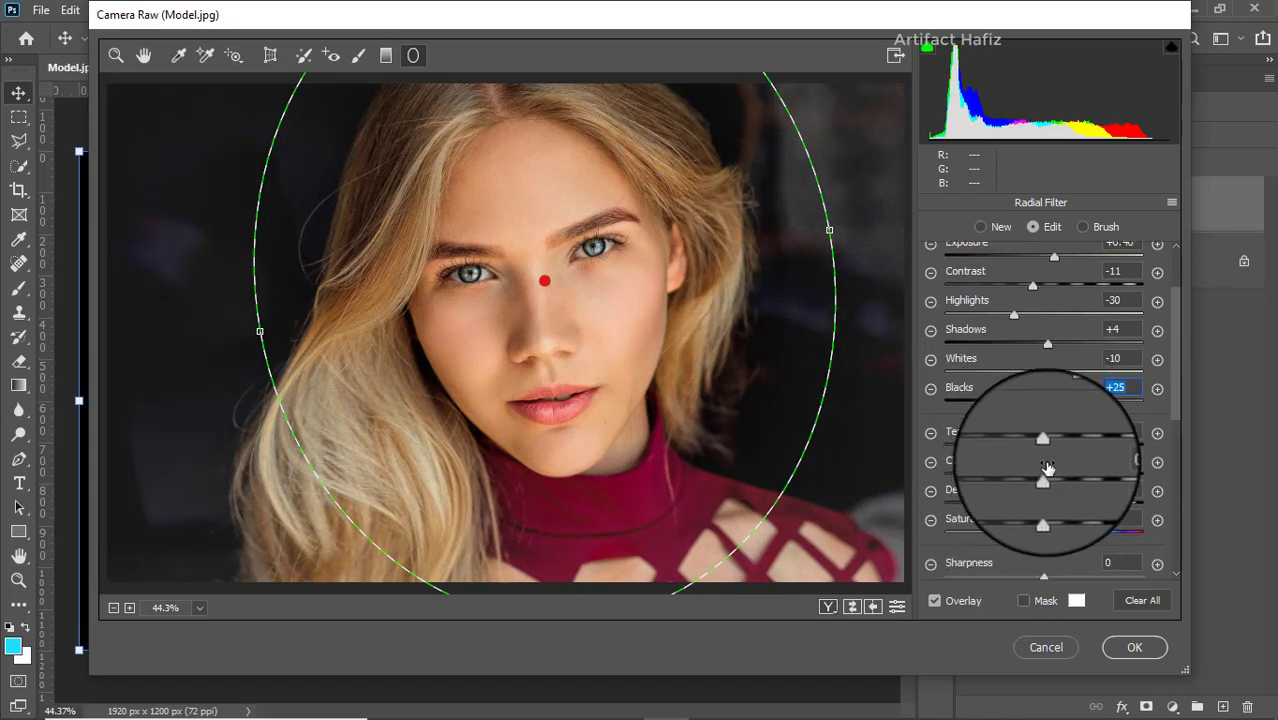
pyautogui.moveTo(1045, 452); pyautogui.dragTo(880, 457)
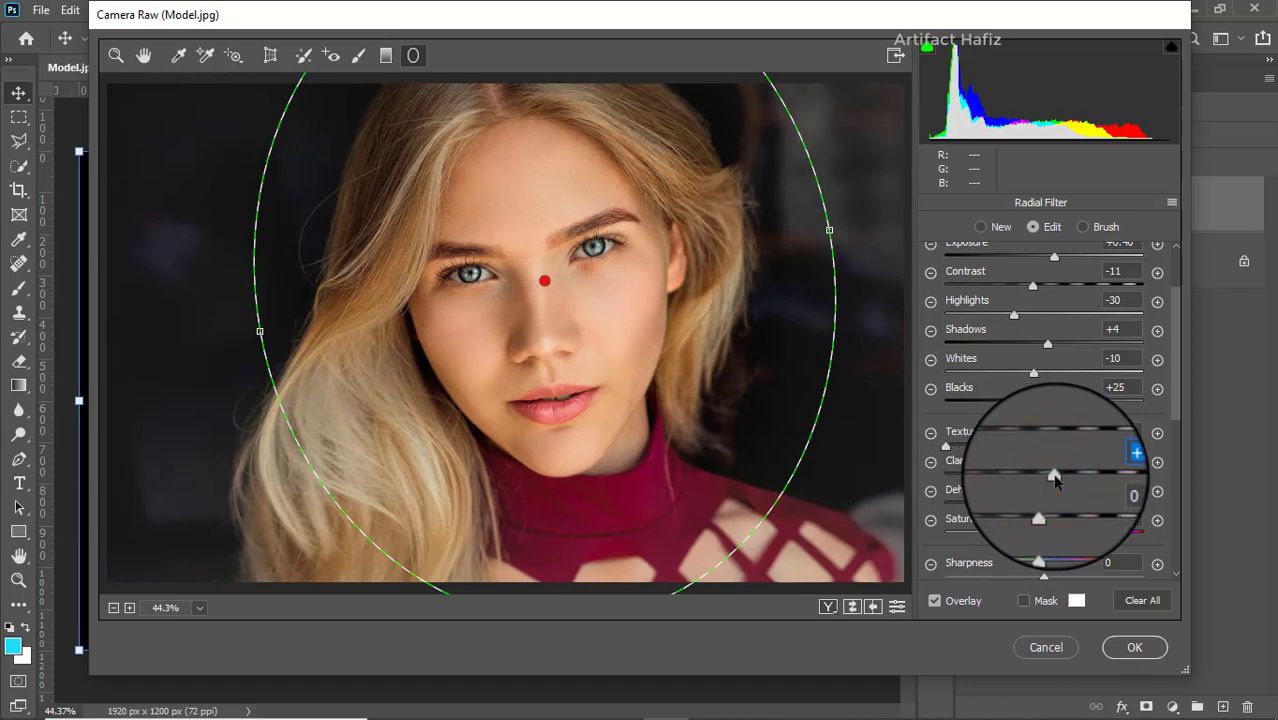
pyautogui.moveTo(1057, 481); pyautogui.dragTo(1064, 480)
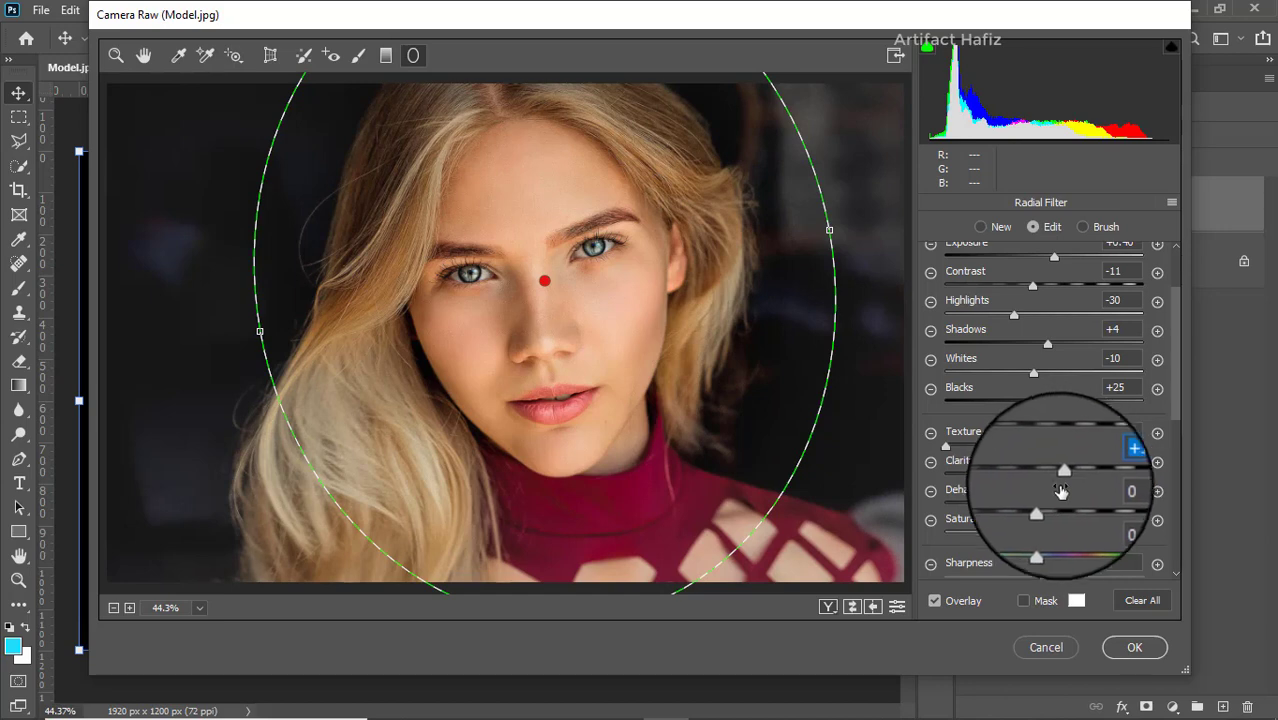
pyautogui.moveTo(1057, 505)
pyautogui.mouseDown()
pyautogui.moveTo(1070, 505)
pyautogui.moveTo(1045, 506)
pyautogui.mouseUp()
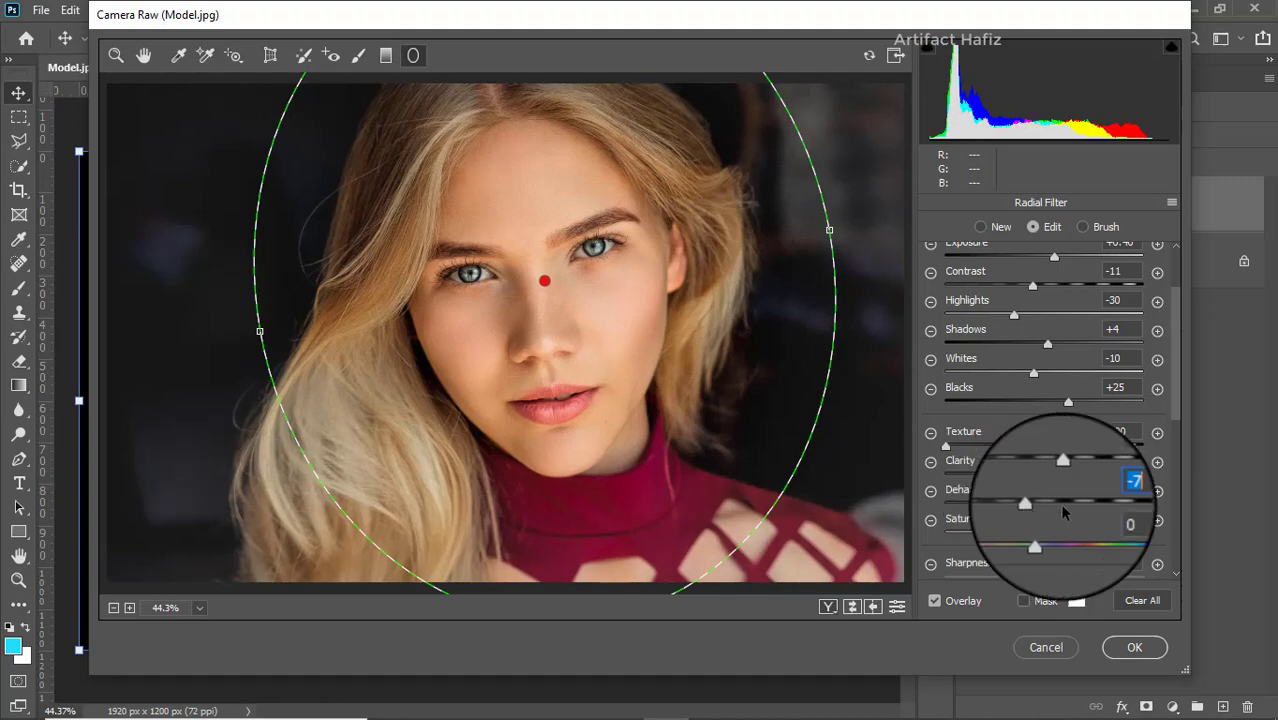
pyautogui.click(1131, 656)
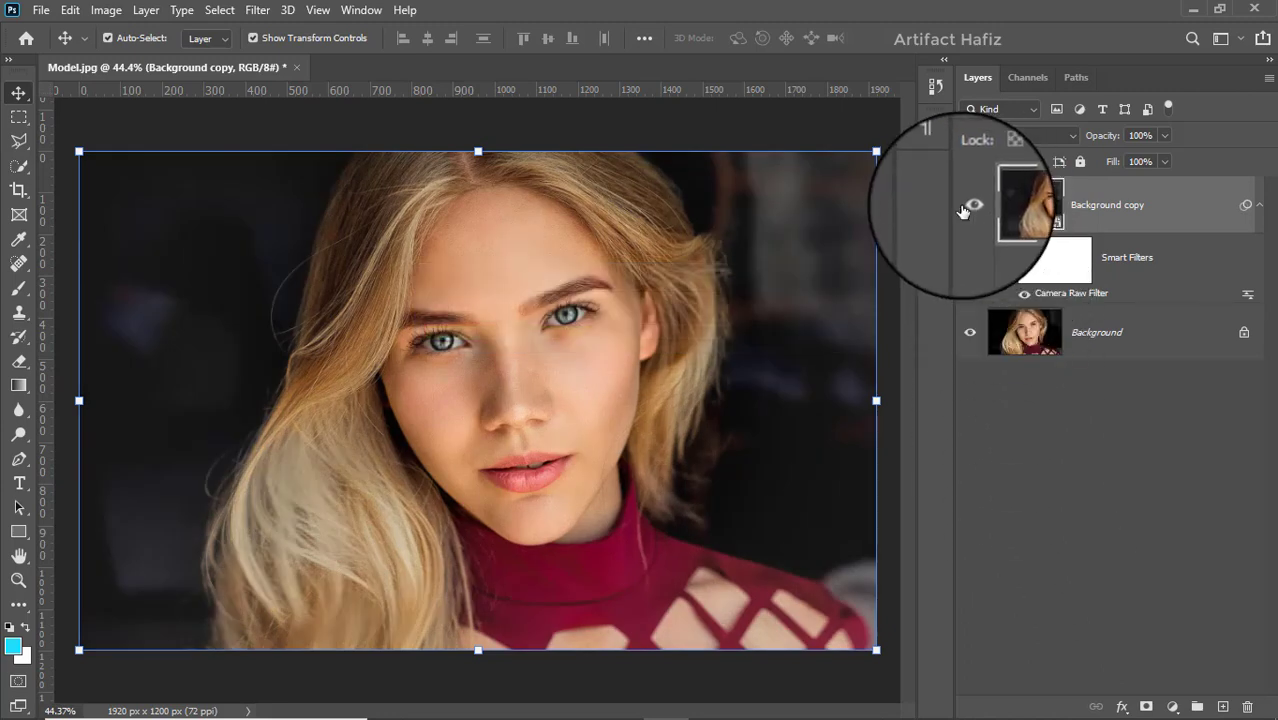
# - Hide and show the Background copy layer repeatedly to compare the graded portrait with the original
pyautogui.click(969, 207)
pyautogui.click(964, 208)
pyautogui.click(962, 209)
pyautogui.click(962, 207)
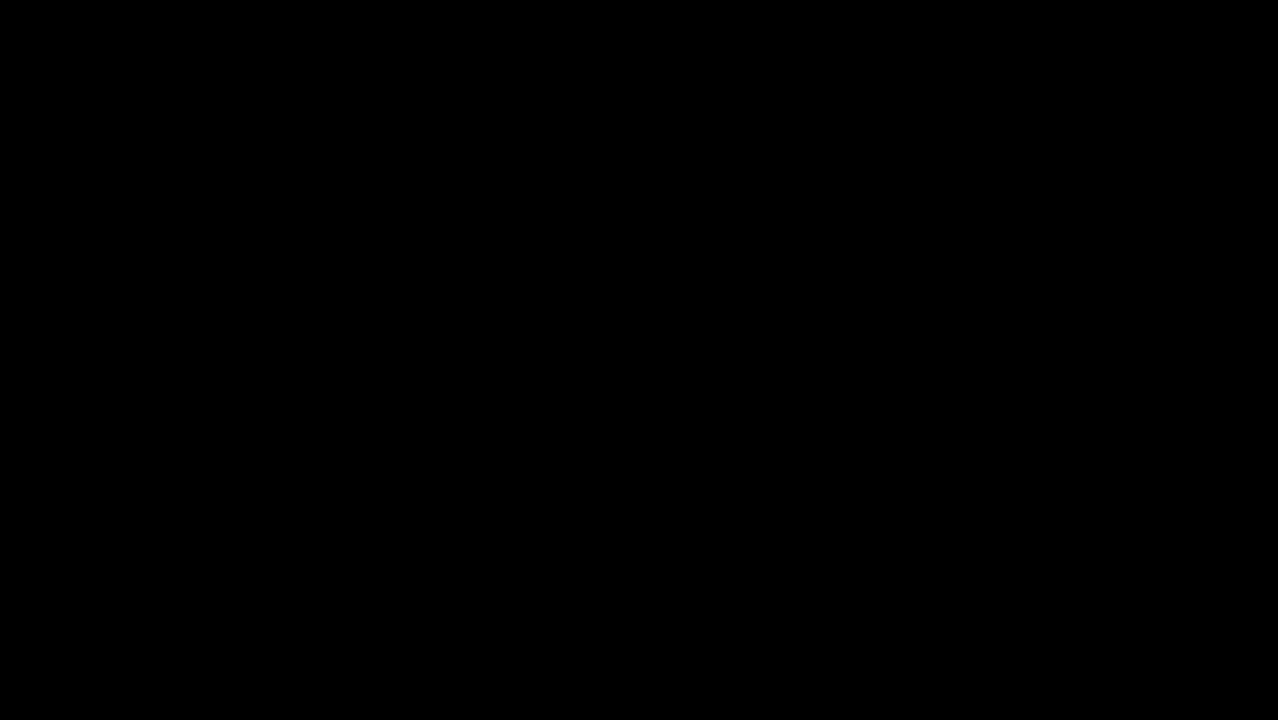